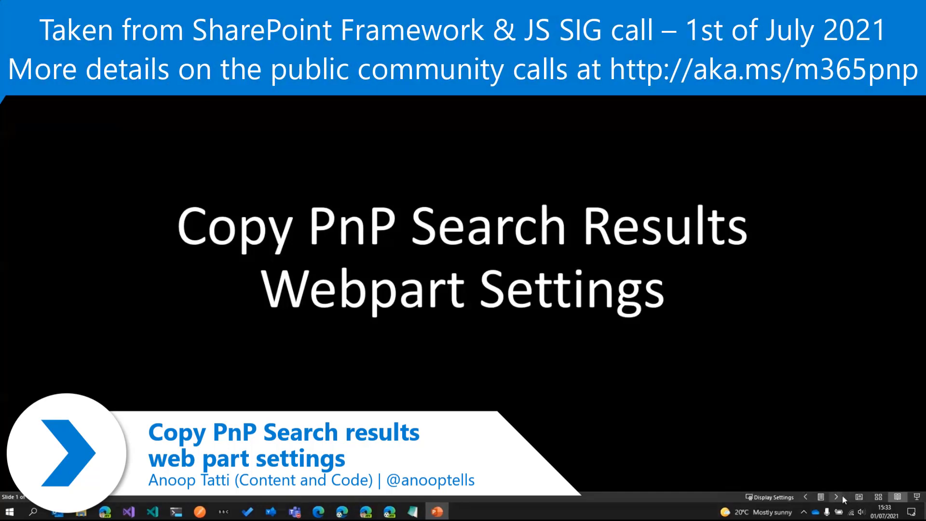
# Step: Advance the slideshow past the Bio.tsx slide to the DEMO slide, slide 3 of 13
pyautogui.click(837, 496)
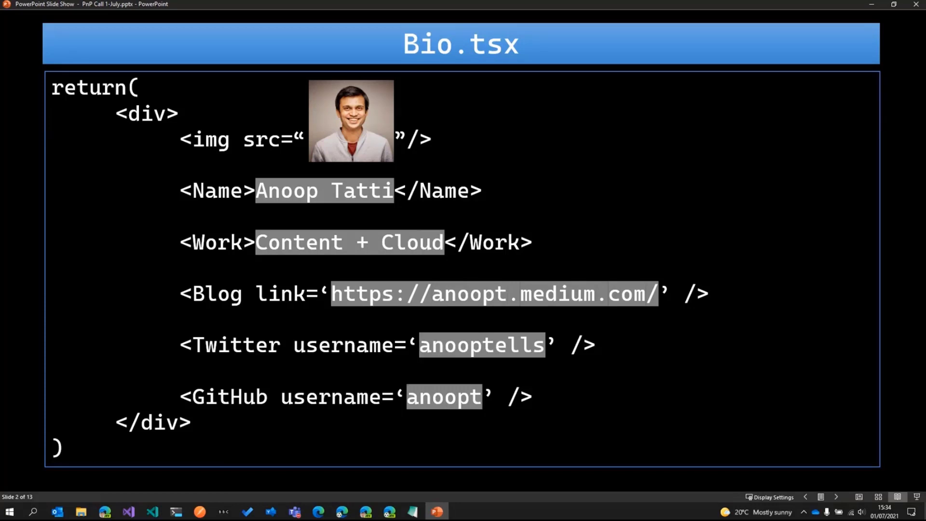
pyautogui.click(835, 497)
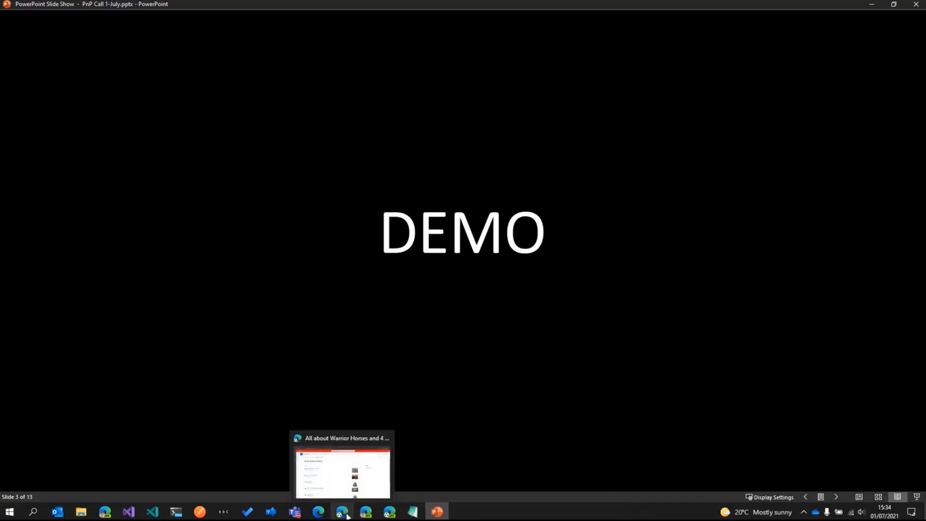
# Step: Put the All about Warrior Horses page into edit mode, then discard the draft to restore the published version
pyautogui.click(378, 482)
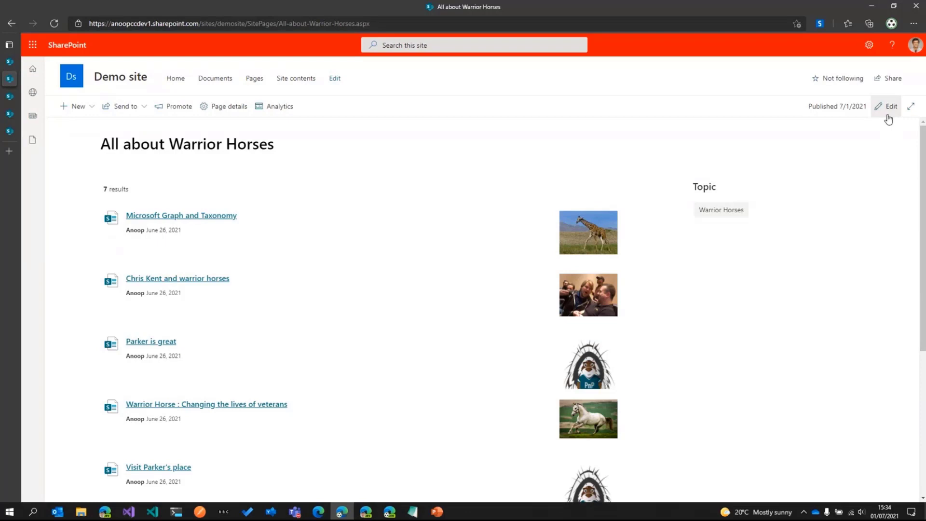
pyautogui.click(888, 107)
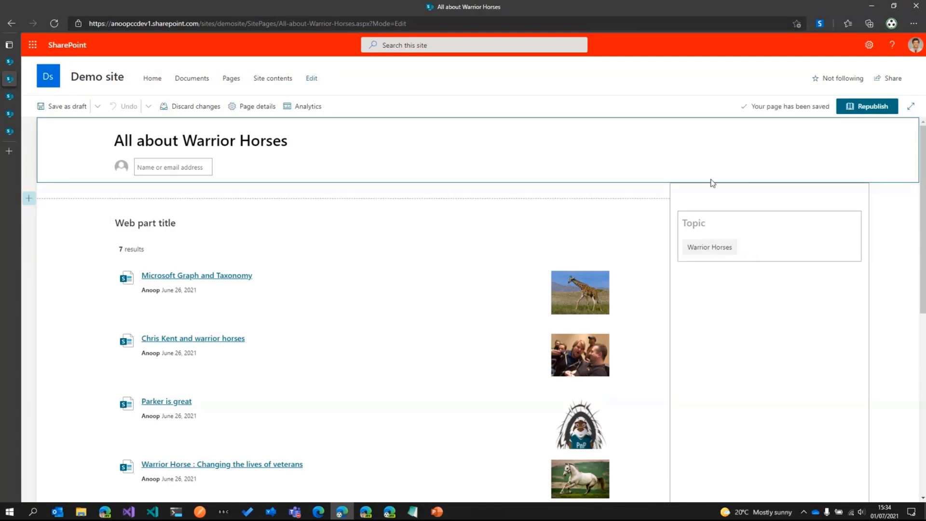
pyautogui.click(191, 106)
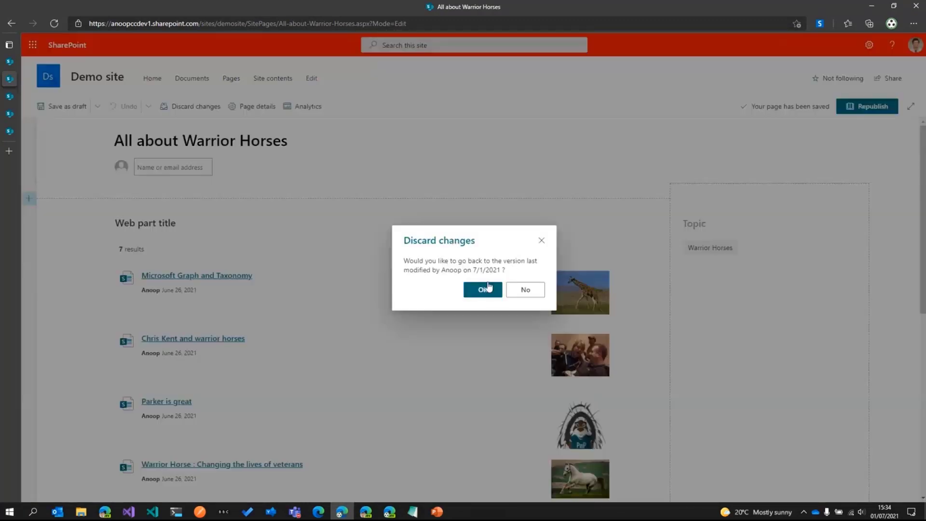
pyautogui.click(484, 288)
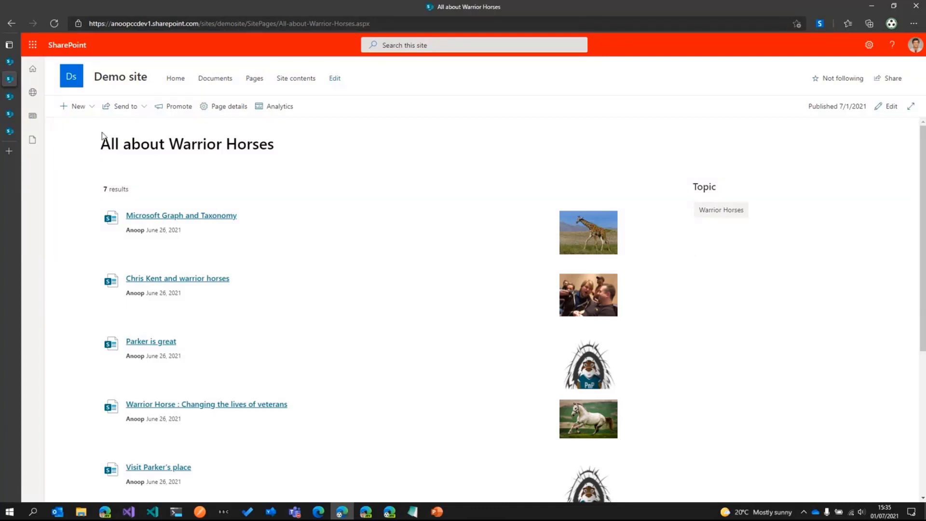
pyautogui.click(9, 96)
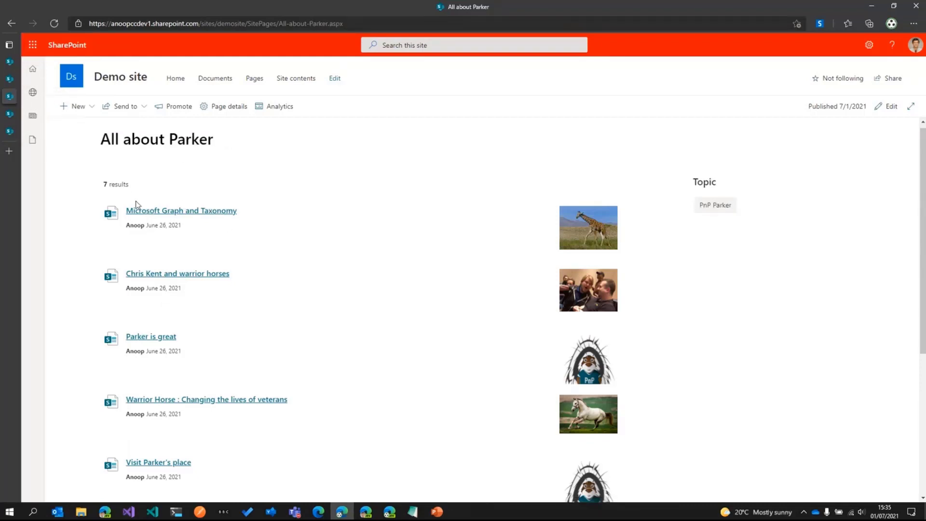
pyautogui.click(9, 114)
pyautogui.scroll(2, 153, 174)
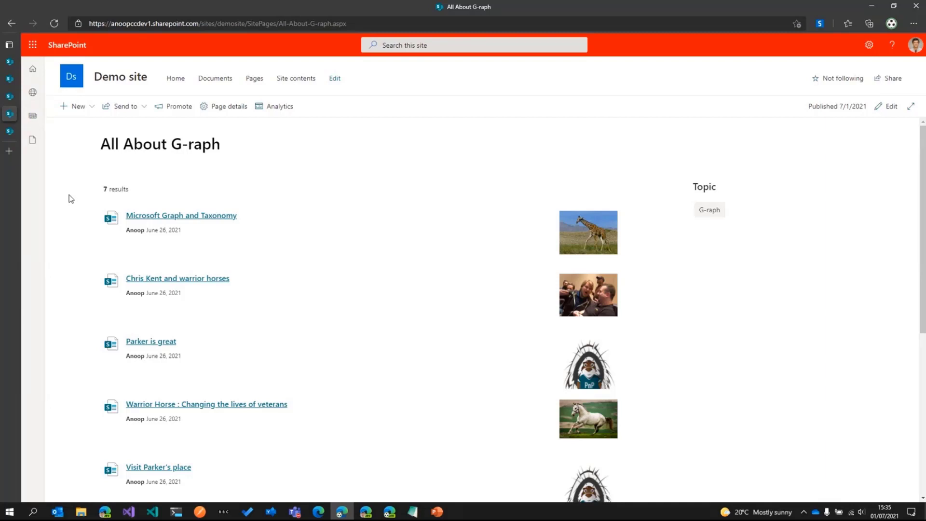
pyautogui.click(90, 116)
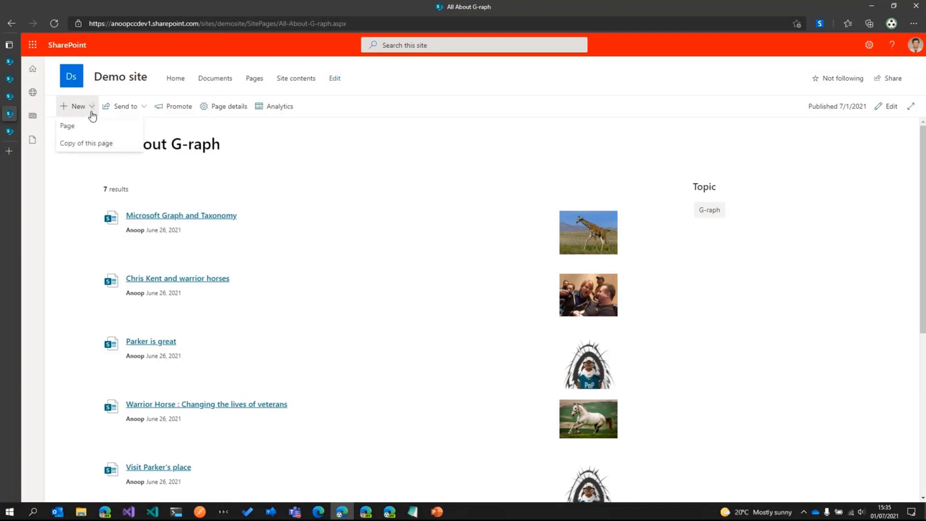
pyautogui.click(81, 194)
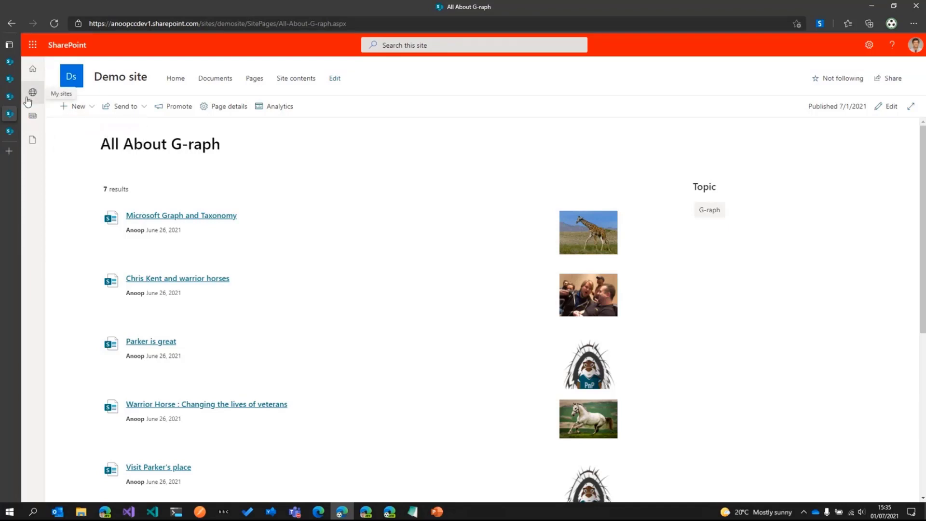
pyautogui.click(12, 82)
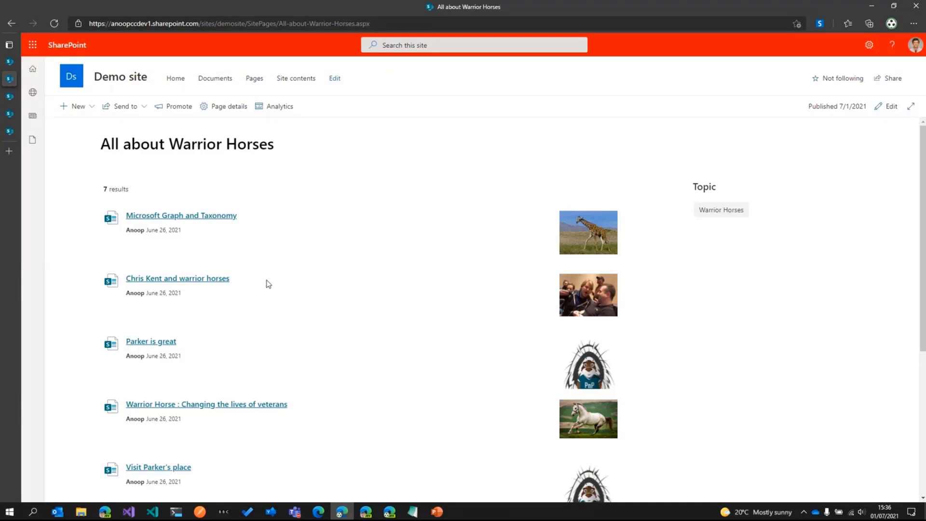
# Step: Paste the {Page.DemoSite_Topic} condition into the search web part's Query template and apply it
pyautogui.scroll(-1, 262, 285)
pyautogui.scroll(1, 306, 411)
pyautogui.click(880, 115)
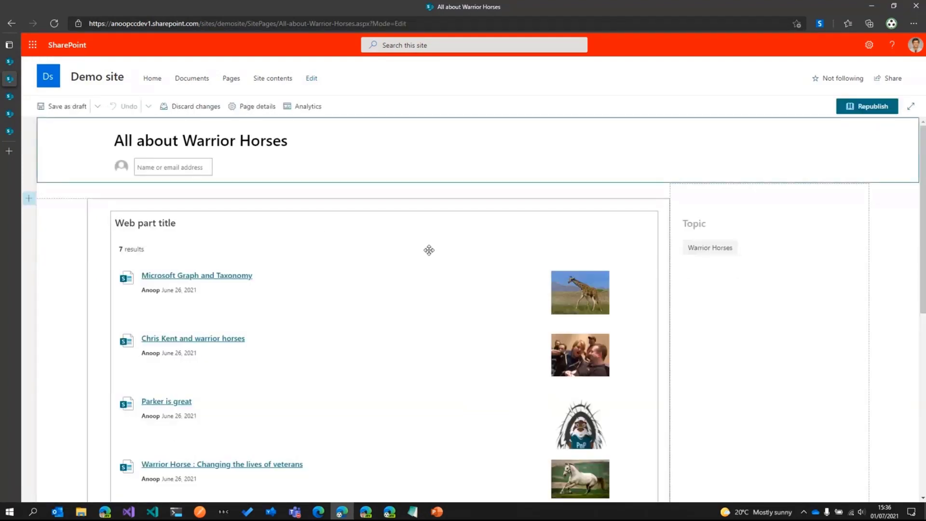
pyautogui.scroll(-2, 452, 247)
pyautogui.click(453, 248)
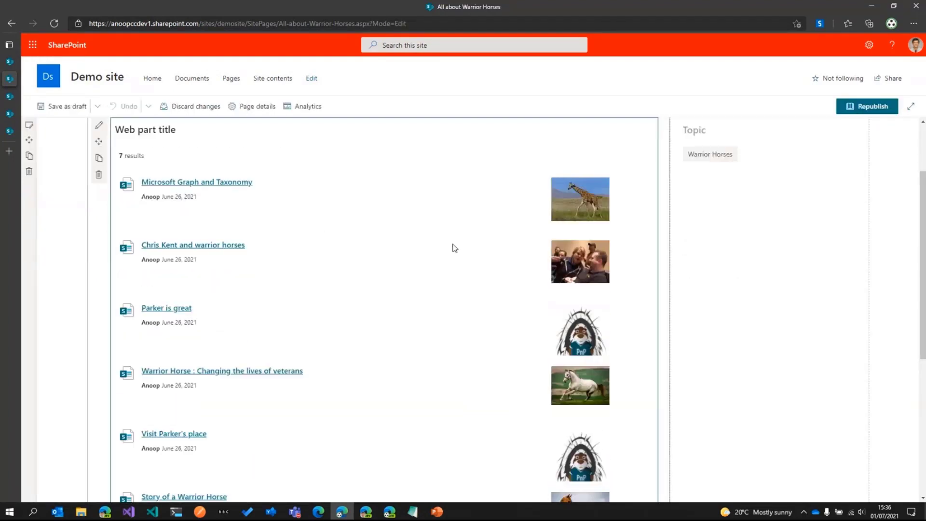
pyautogui.click(99, 127)
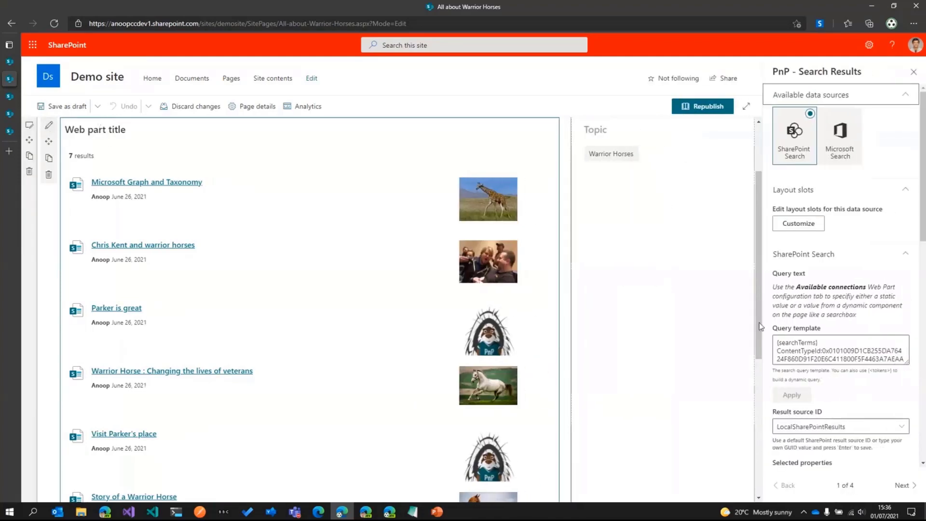
pyautogui.moveTo(908, 363); pyautogui.dragTo(908, 398)
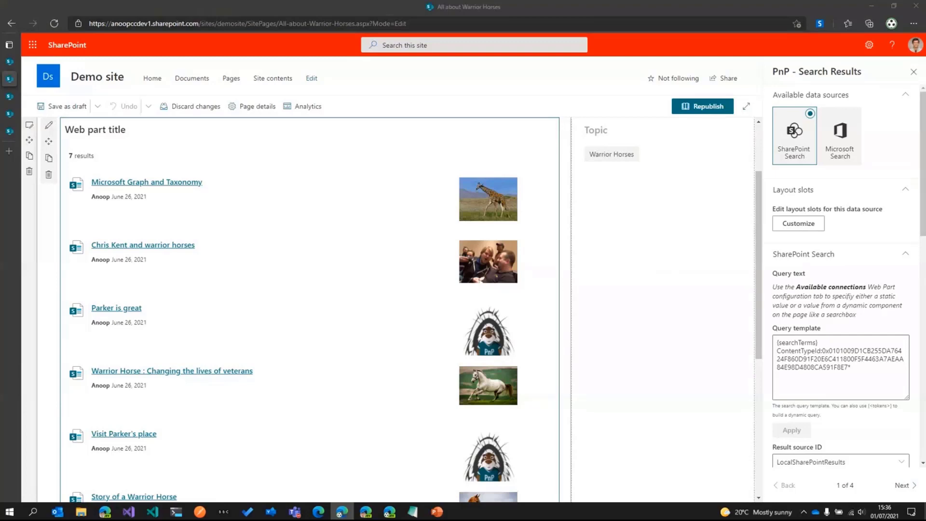
pyautogui.hotkey('alt', 'Tab')
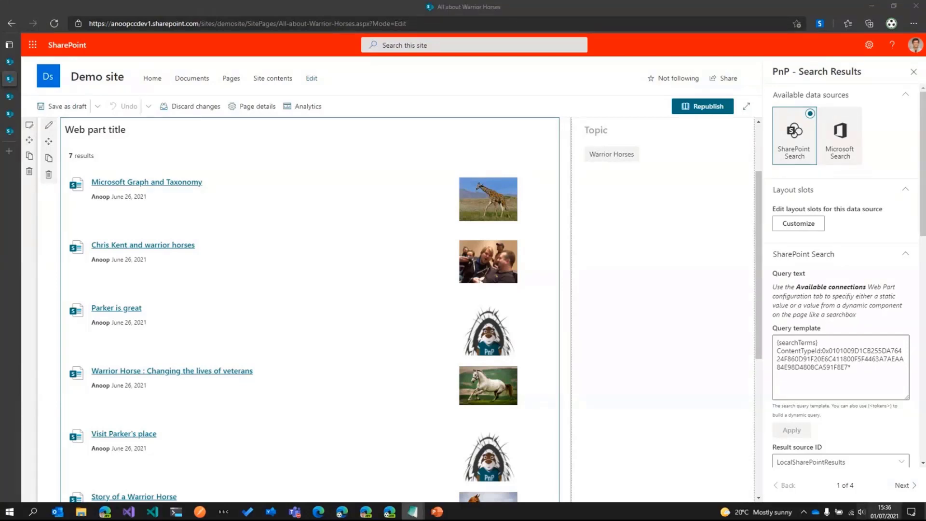
pyautogui.click(859, 374)
pyautogui.write('DemoSiteTopicOWSCHCS:{Page.DemoSite_Topic}')
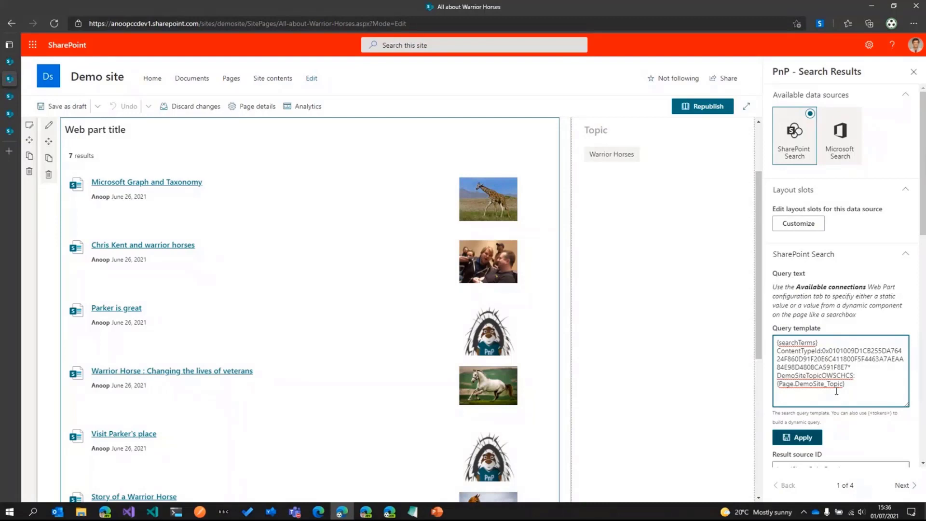
pyautogui.click(816, 434)
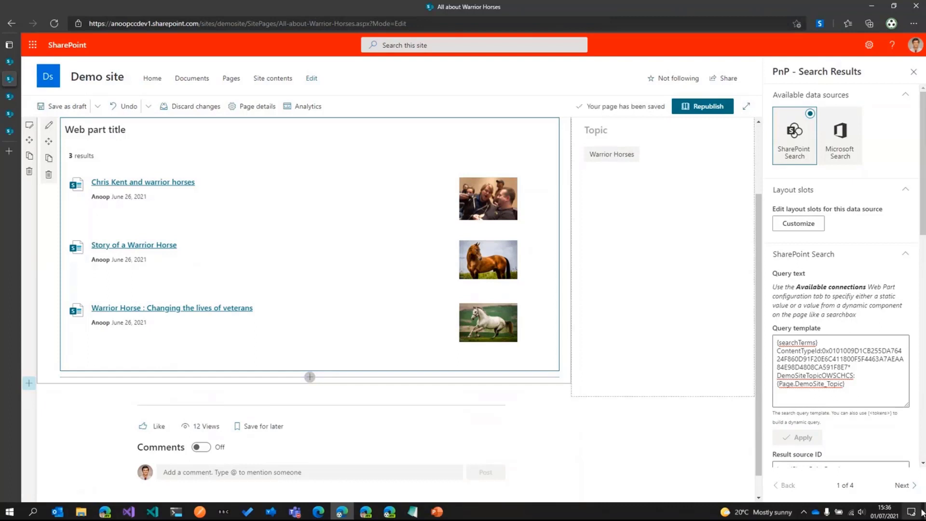
# Step: Switch the search results web part layout to Cards
pyautogui.click(903, 485)
pyautogui.click(902, 486)
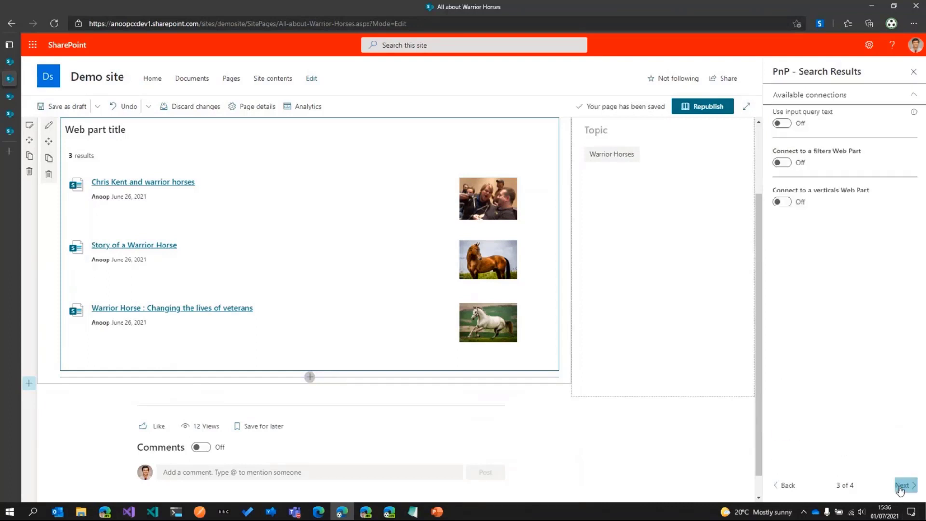
pyautogui.click(791, 487)
pyautogui.click(852, 123)
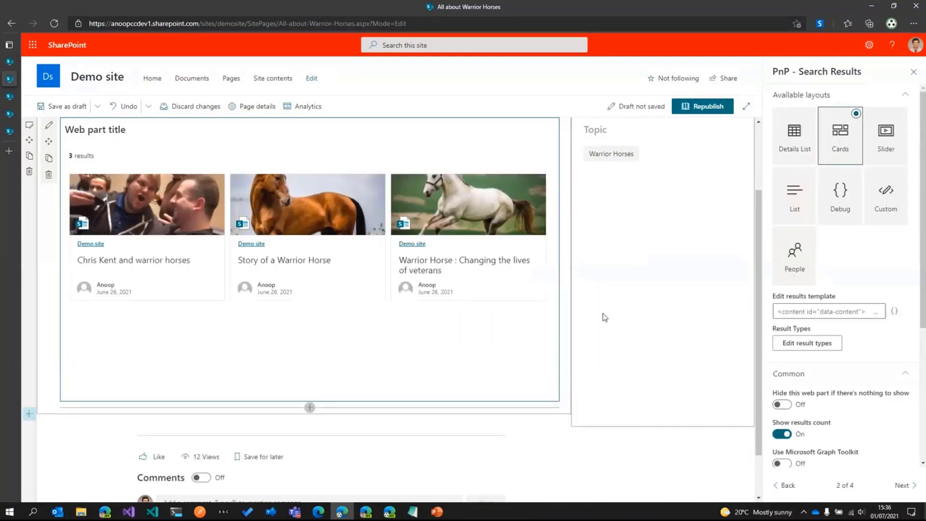
# Step: Republish the Warrior Horses page and compare it with the Parker and G-raph pages
pyautogui.click(701, 111)
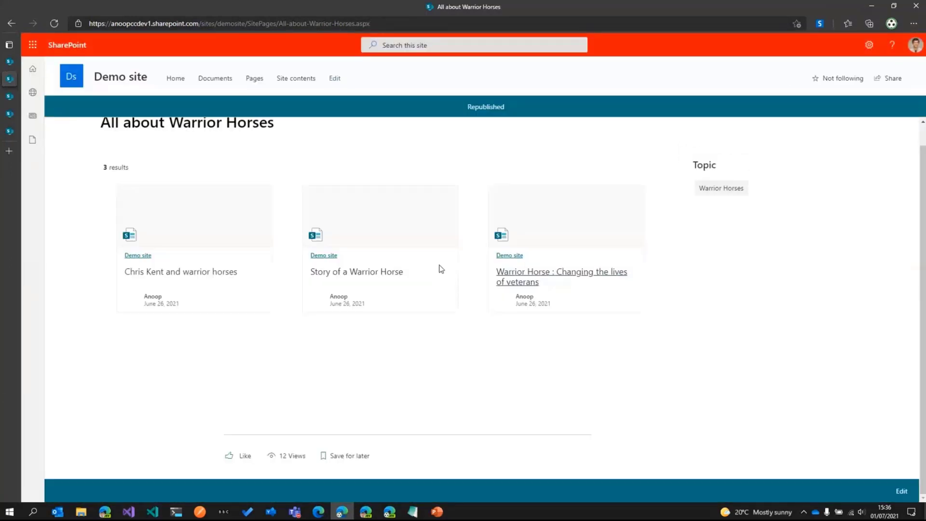
pyautogui.click(12, 101)
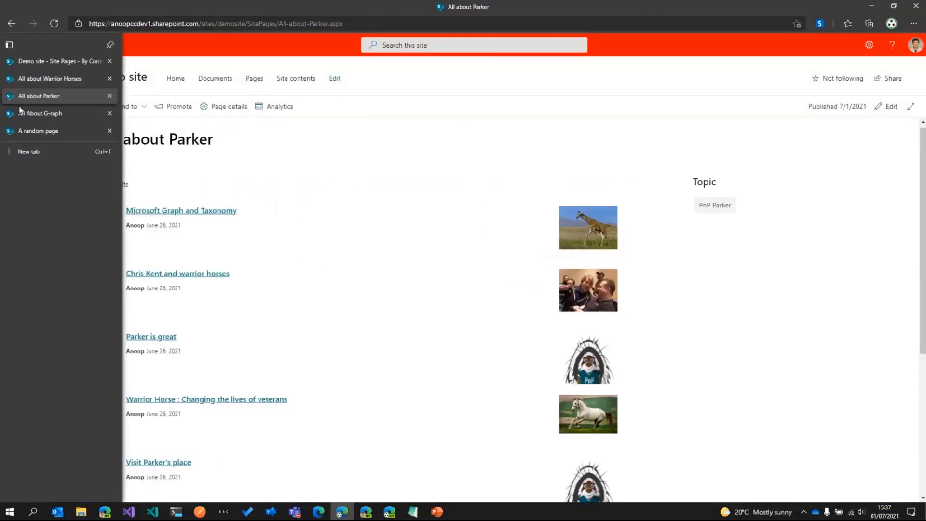
pyautogui.click(26, 114)
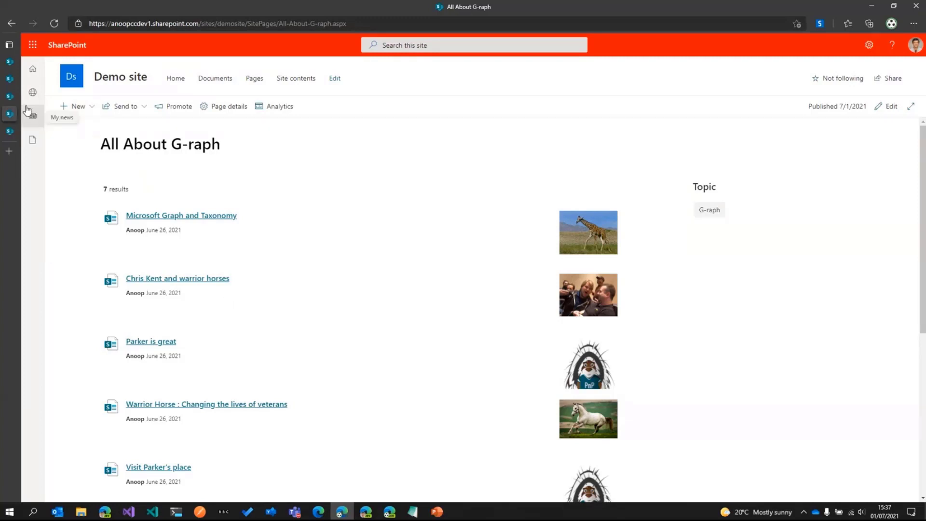
pyautogui.click(13, 79)
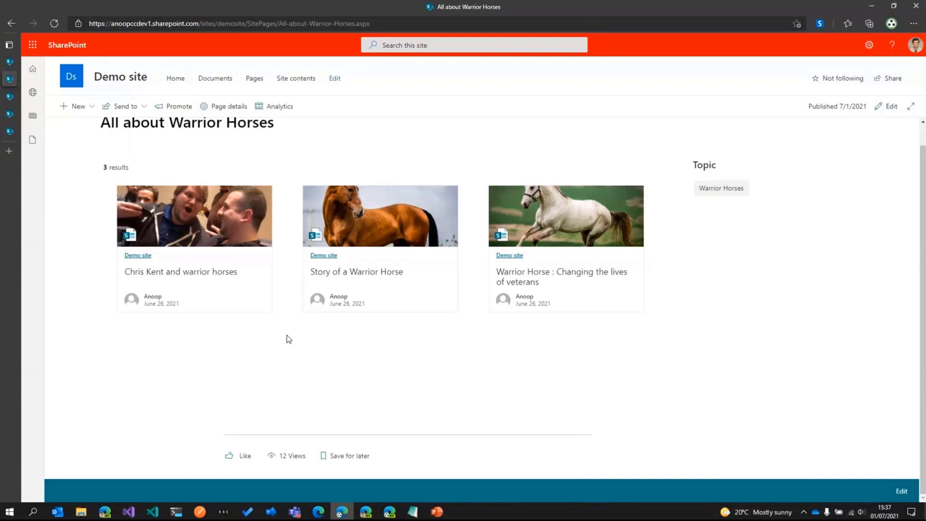
pyautogui.click(15, 98)
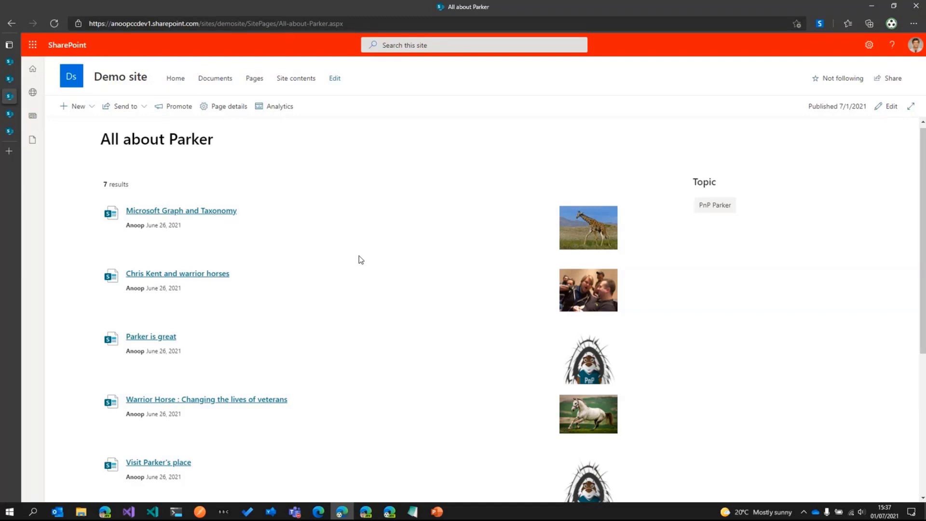
pyautogui.click(10, 78)
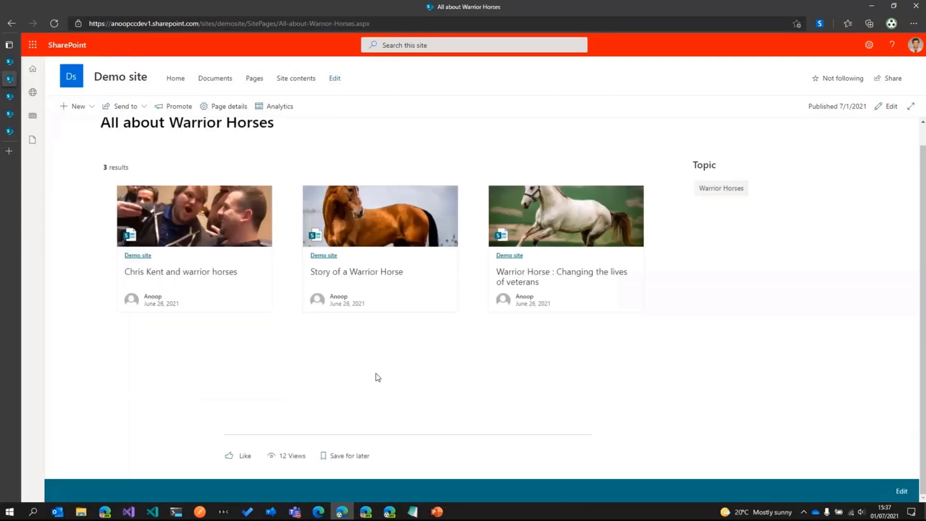
# Step: Page through the search web part settings to the About page, then republish Warrior Horses
pyautogui.click(886, 107)
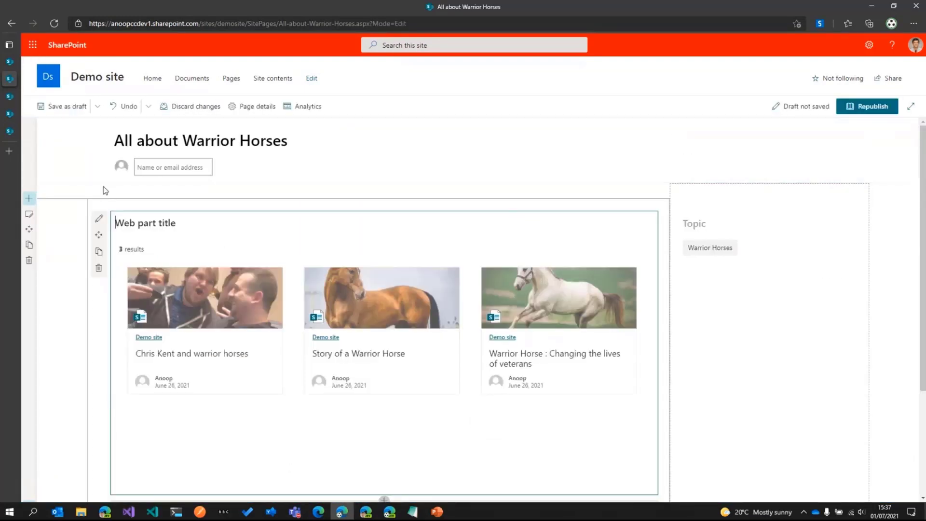
pyautogui.click(99, 219)
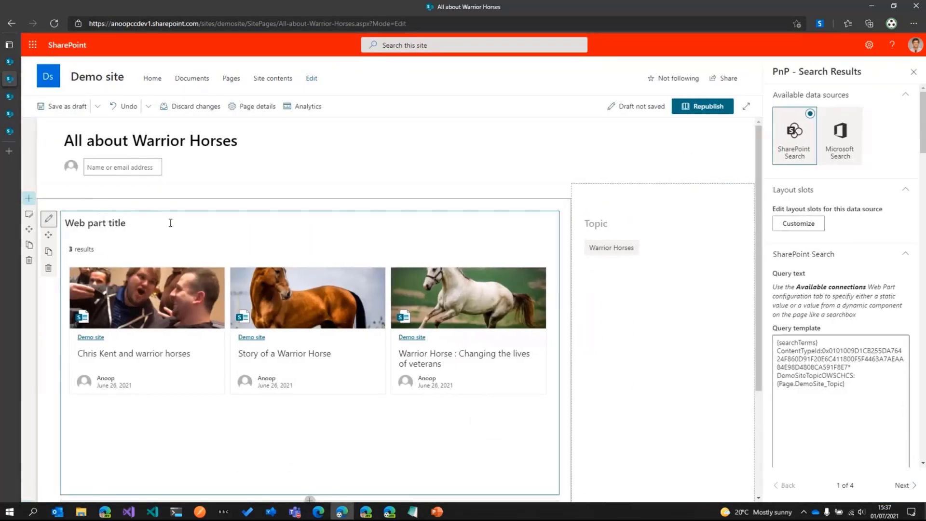
pyautogui.click(899, 487)
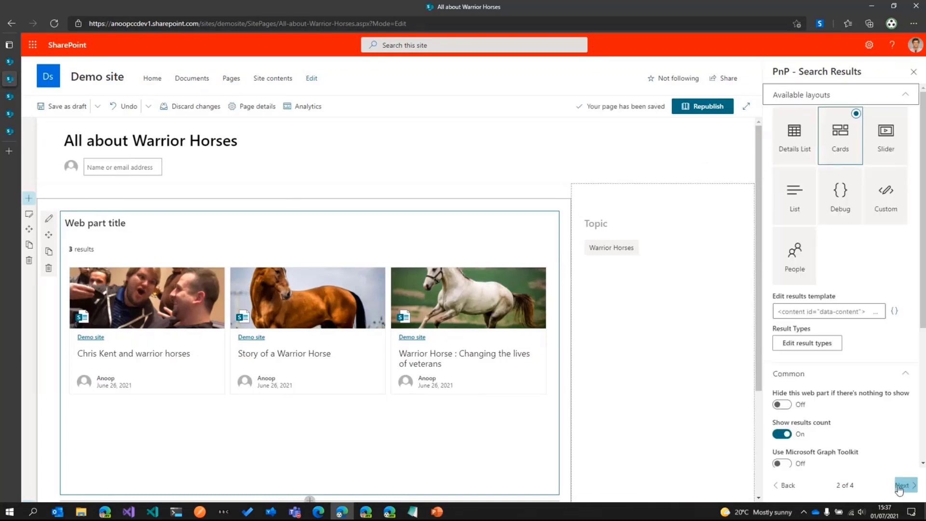
pyautogui.click(900, 486)
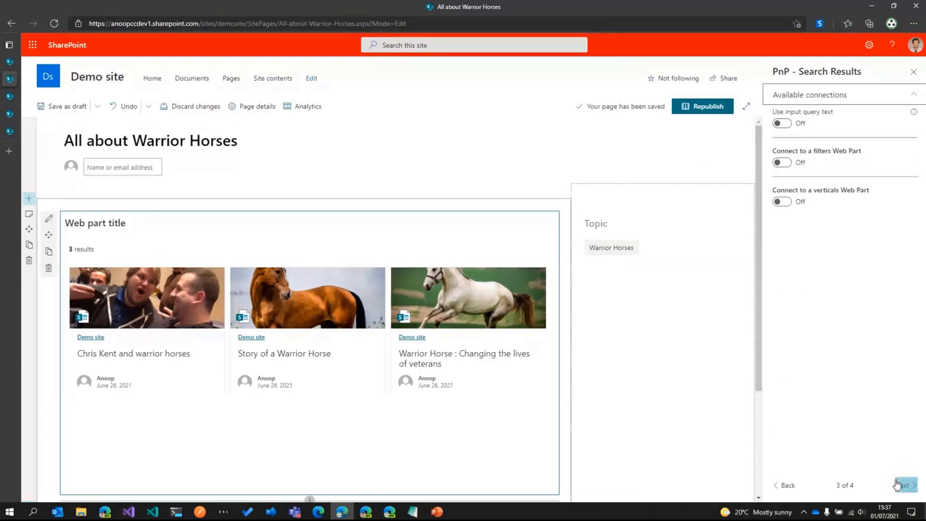
pyautogui.click(902, 485)
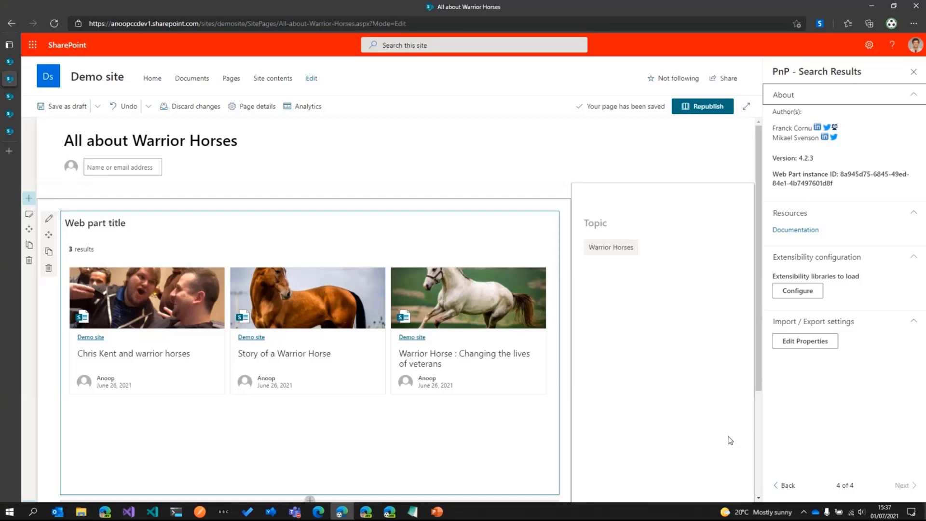
pyautogui.click(703, 107)
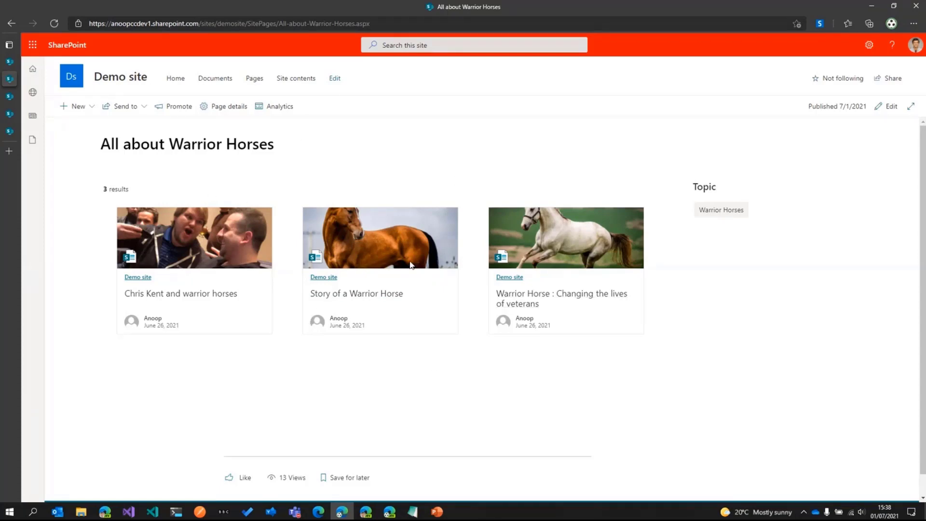
# Step: View the All about Parker page, then the All About G-raph page
pyautogui.click(12, 99)
pyautogui.moveTo(12, 120)
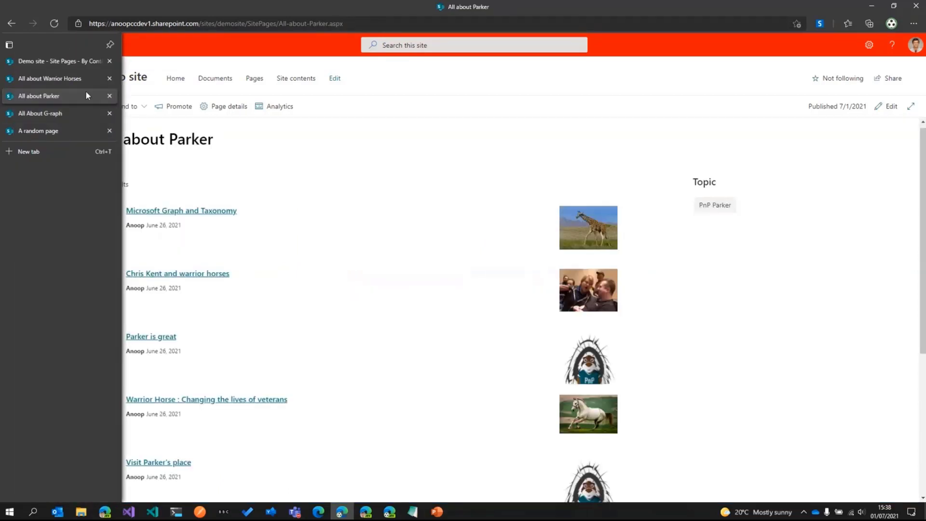
pyautogui.click(11, 118)
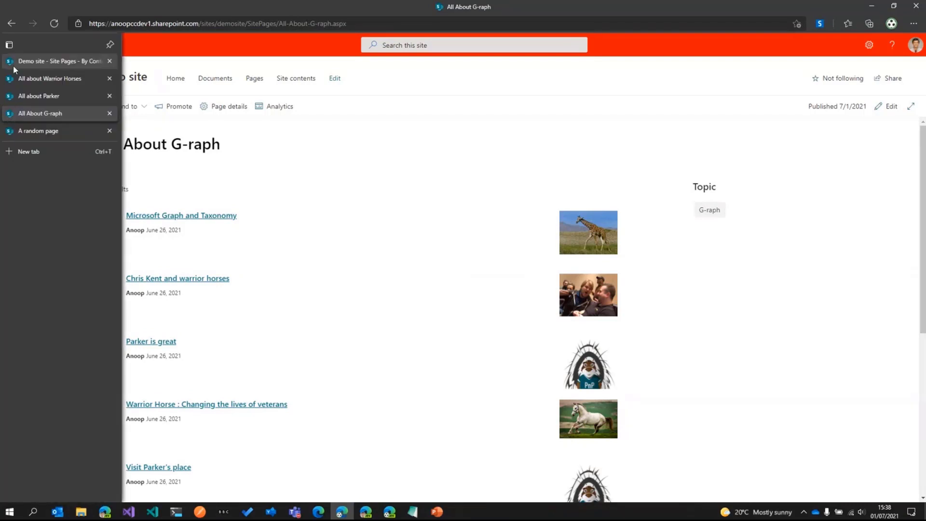
# Step: Return to the Site Pages library and reload it
pyautogui.click(14, 68)
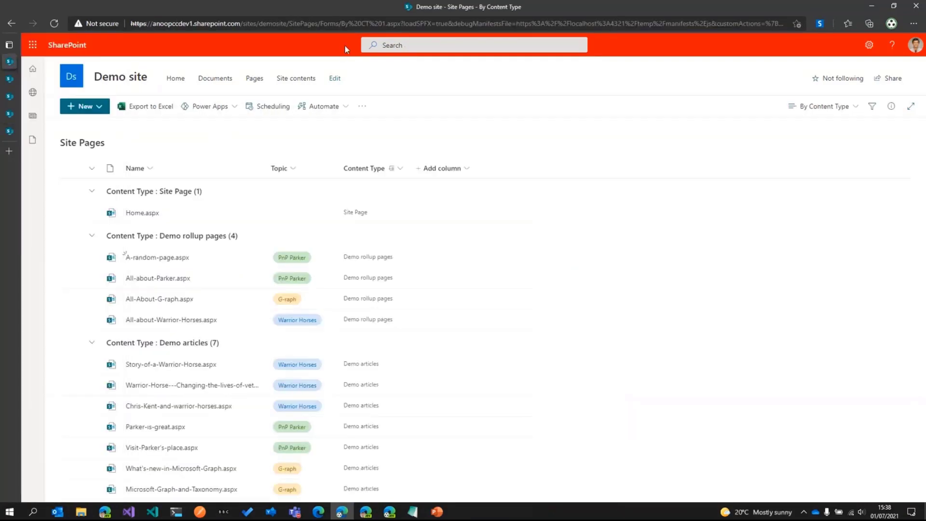
pyautogui.click(347, 28)
pyautogui.press('Return')
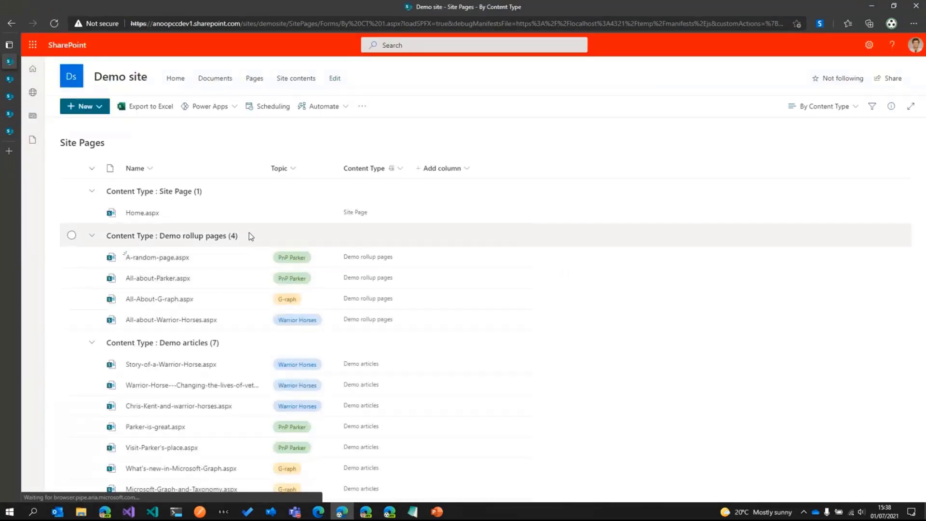
# Step: Select the All-about-Parker, All-About-G-raph and A-random-page pages
pyautogui.click(71, 279)
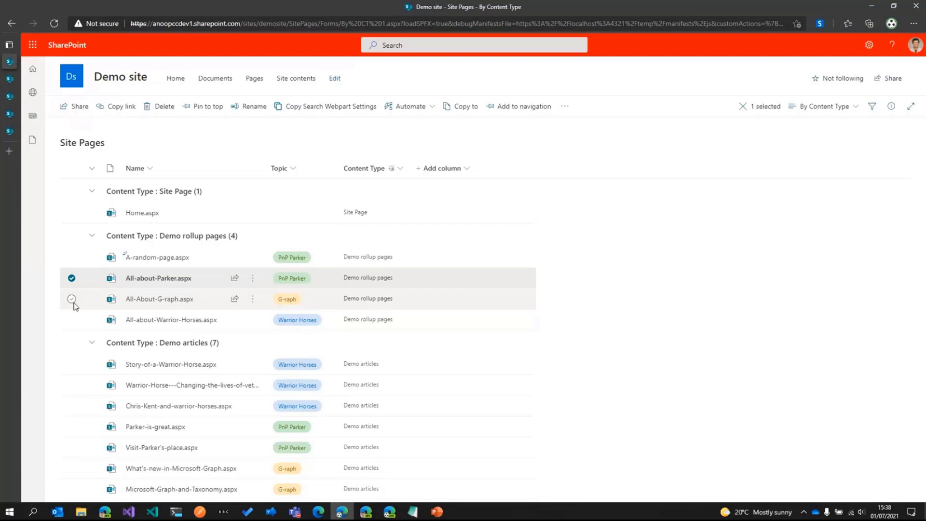
pyautogui.click(71, 300)
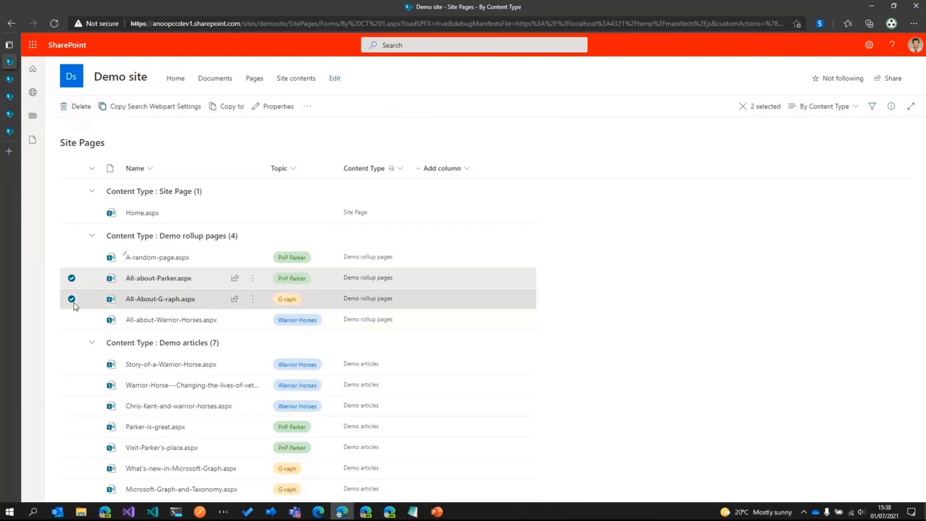
pyautogui.click(72, 258)
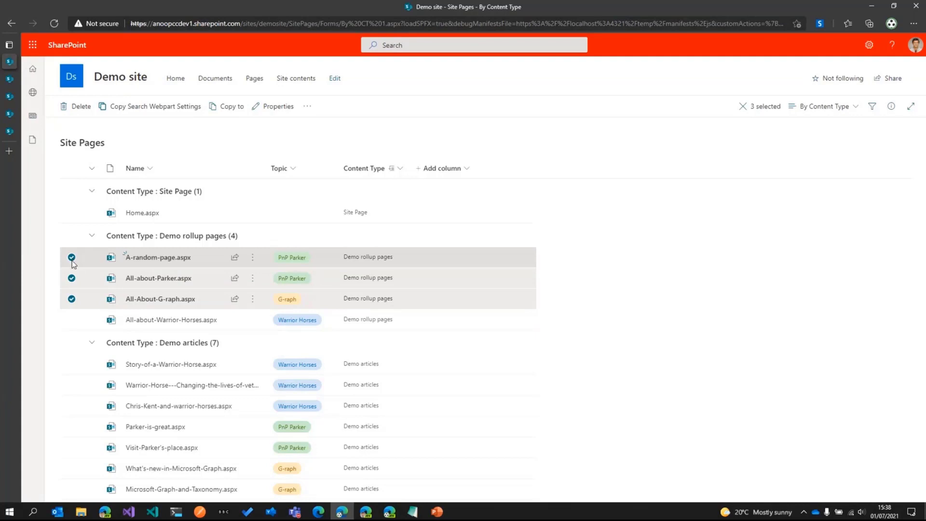
# Step: Open Copy PnP Search Webpart Settings and paste All-about-Warrior-Horses.aspx into its Link field
pyautogui.click(128, 115)
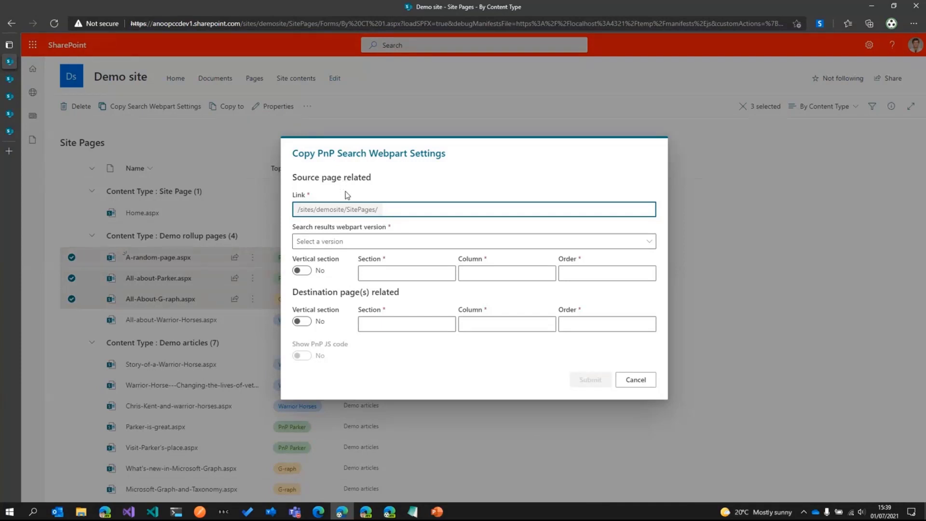
pyautogui.click(14, 82)
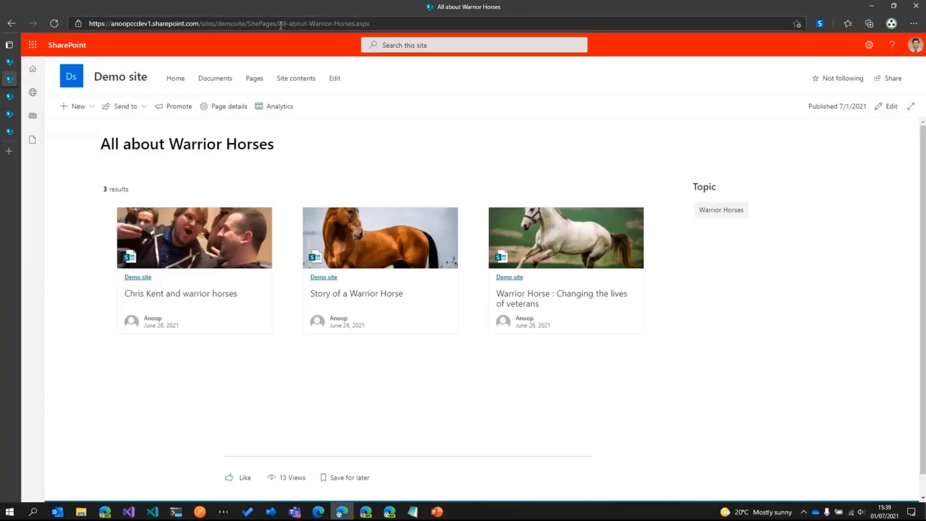
pyautogui.moveTo(281, 24); pyautogui.dragTo(370, 24)
pyautogui.hotkey('ctrl', 'c')
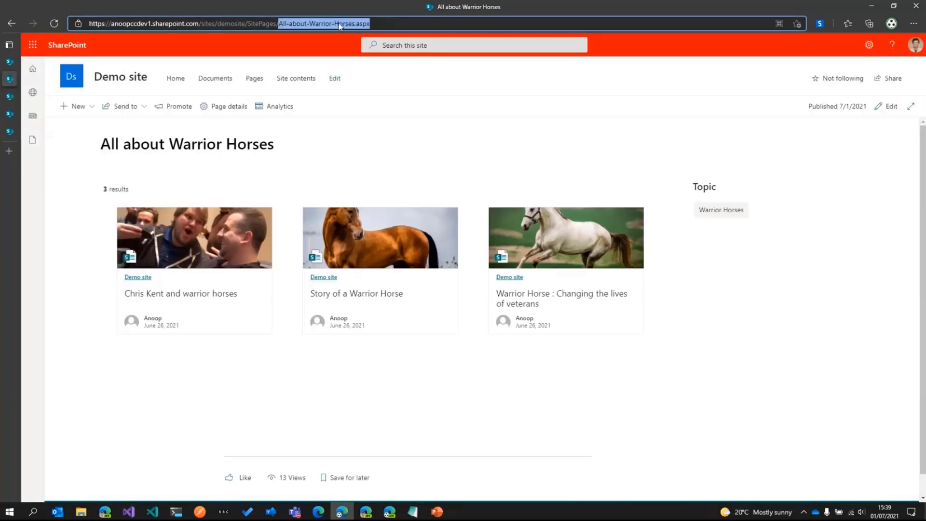
pyautogui.click(11, 62)
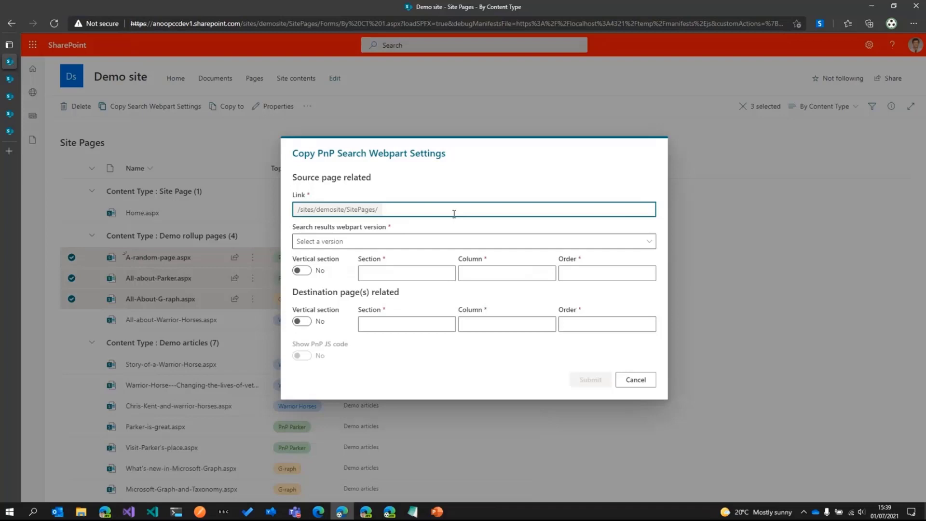
pyautogui.hotkey('ctrl', 'v')
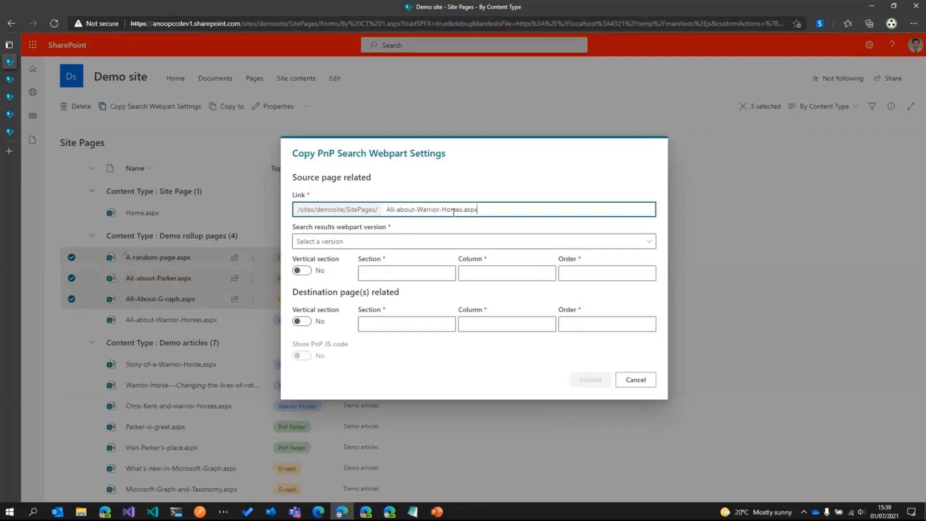
# Step: Choose Search results v4 and set the source section, column and order to 0
pyautogui.click(359, 243)
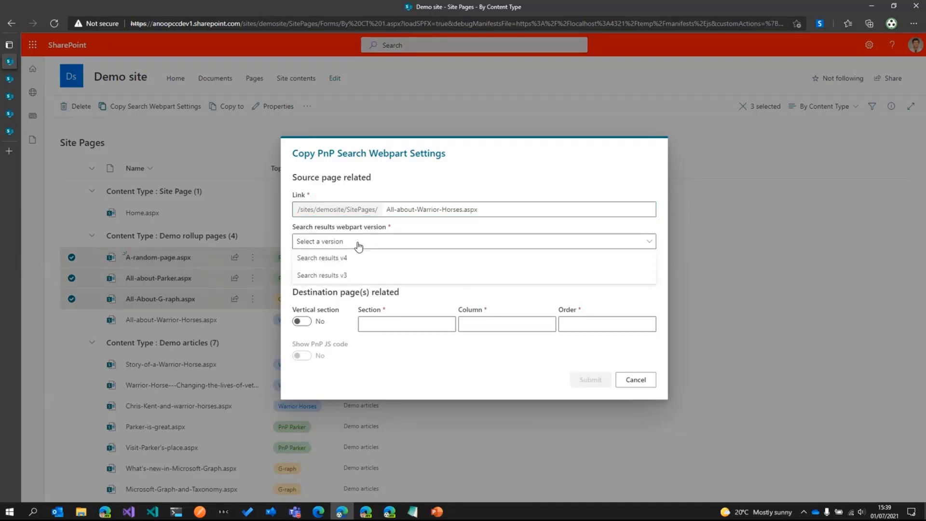
pyautogui.click(333, 261)
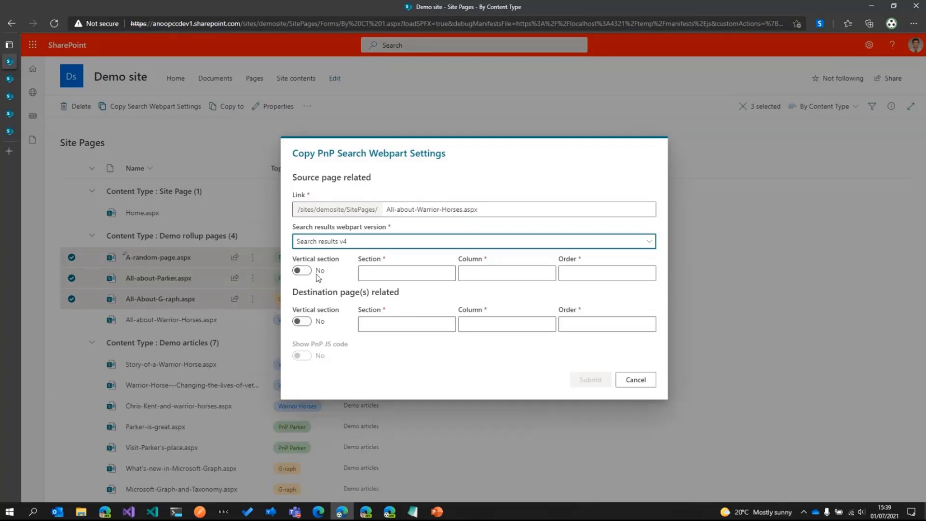
pyautogui.click(390, 275)
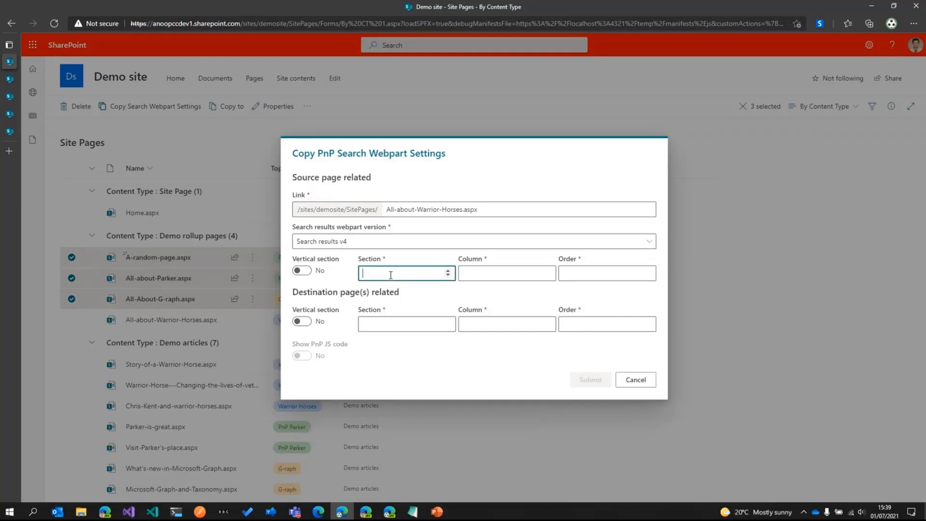
pyautogui.write('0')
pyautogui.press('Tab')
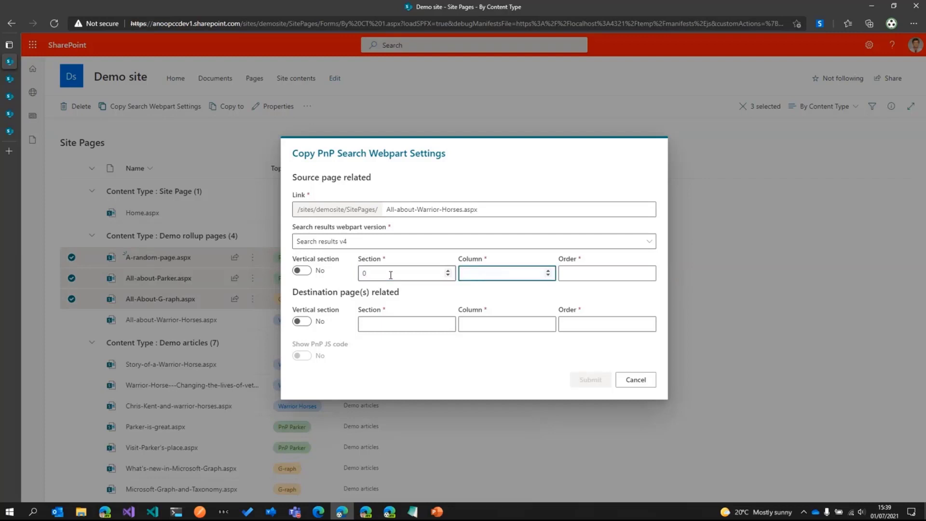
pyautogui.write('0')
pyautogui.press('Tab')
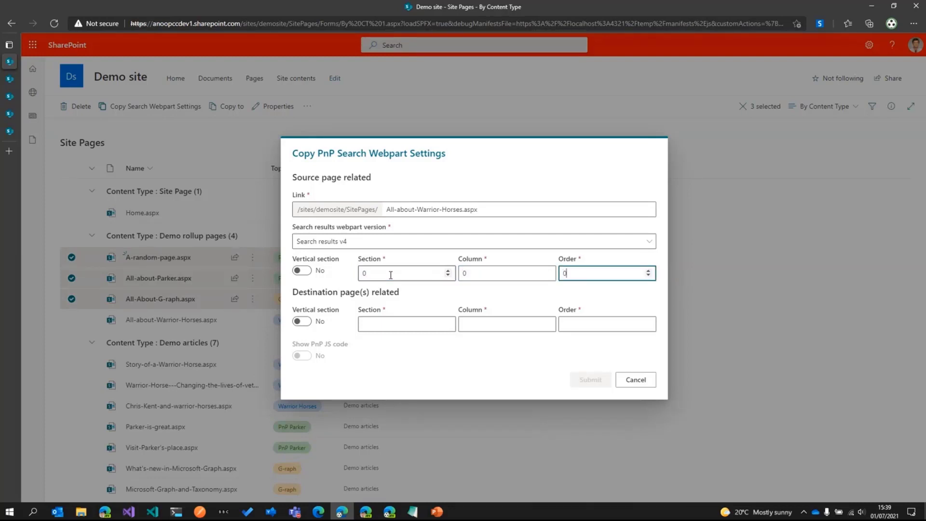
# Step: Set the destination section, column and order to 0
pyautogui.click(381, 321)
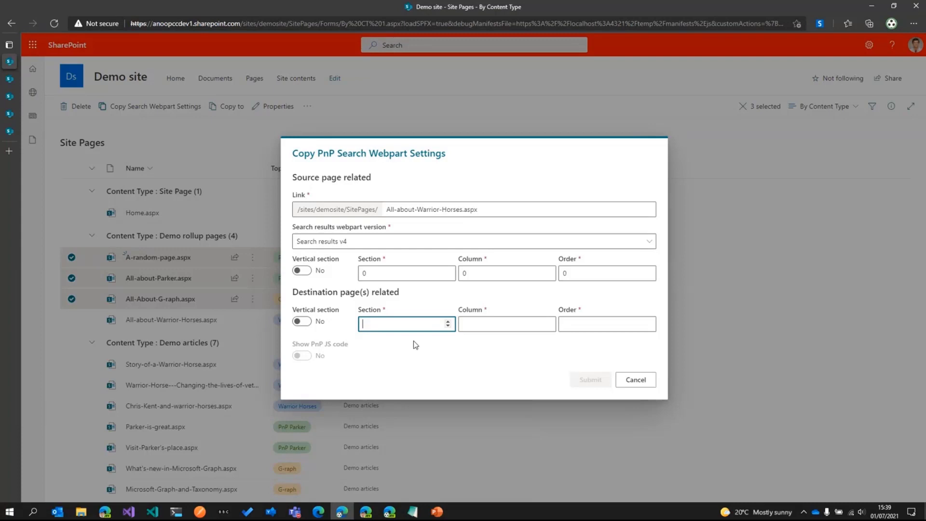
pyautogui.write('0')
pyautogui.press('Tab')
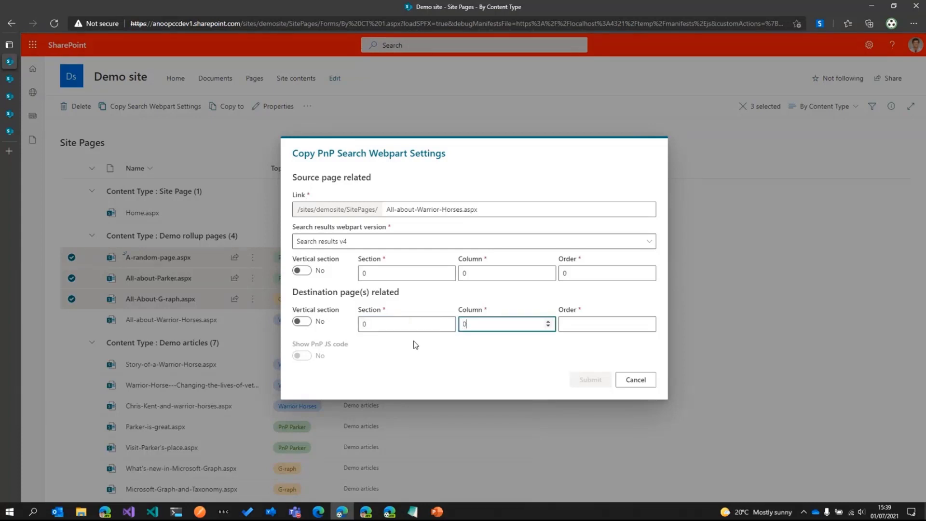
pyautogui.press('Tab')
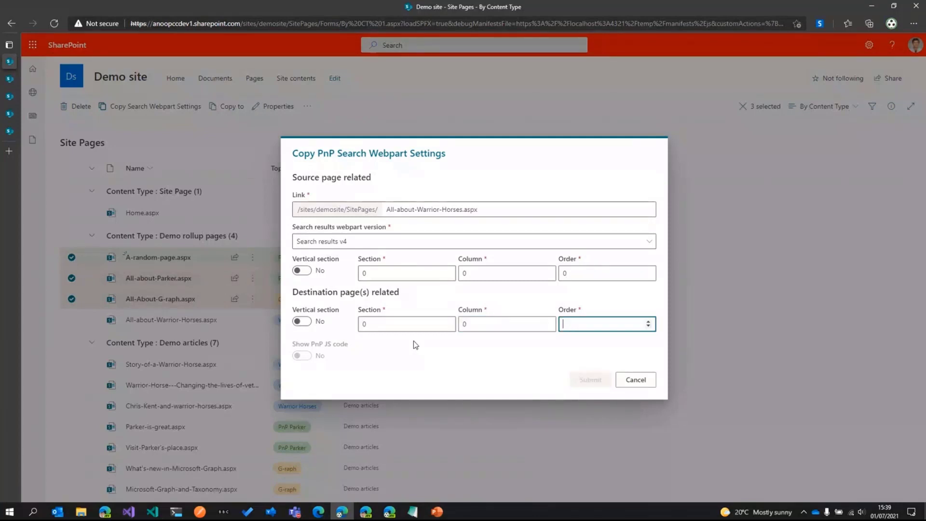
pyautogui.write('0')
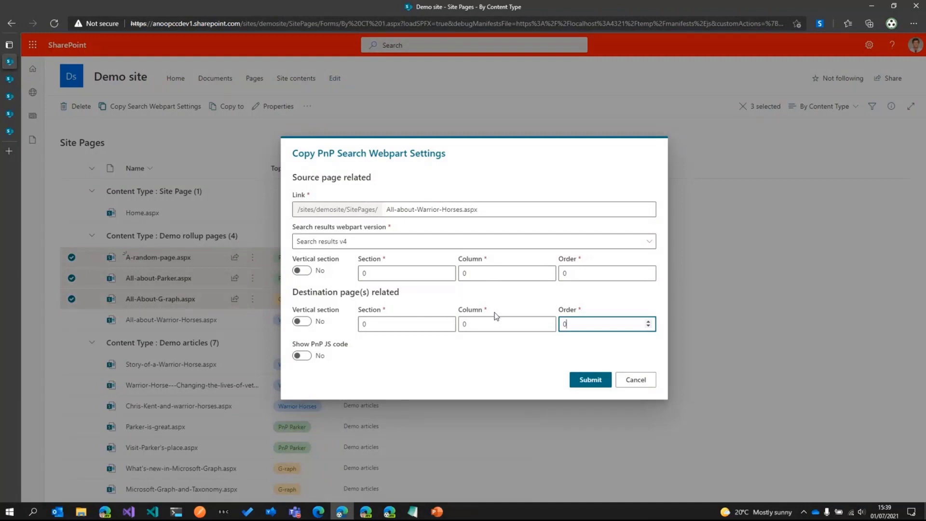
# Step: Submit the copy to the three selected pages and wait for the completion results
pyautogui.click(582, 380)
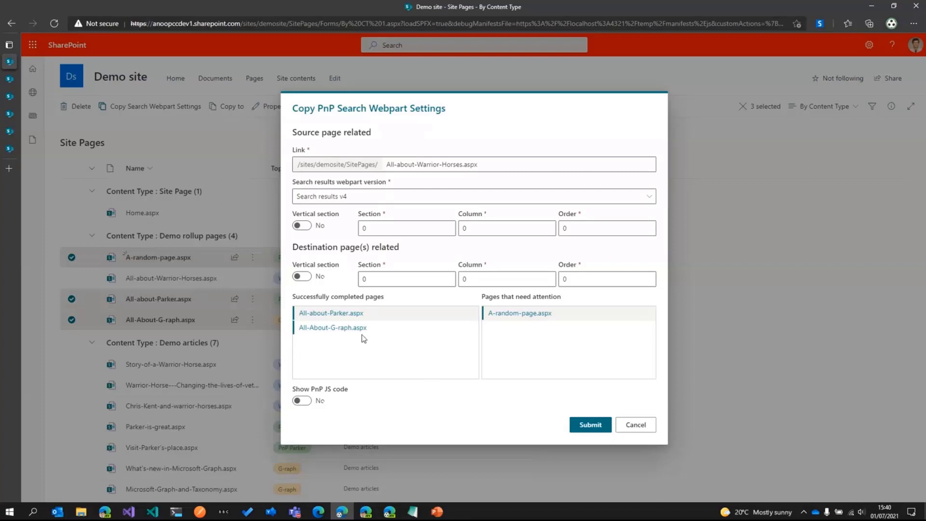
# Step: View the All-About-G-raph page, then A-random-page, which holds only a text web part
pyautogui.click(356, 329)
pyautogui.click(530, 314)
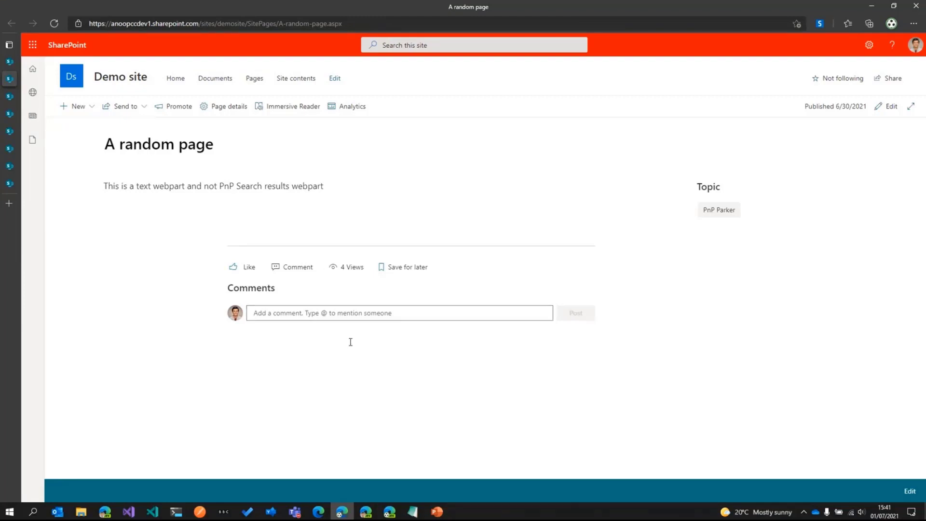
# Step: Return to the slide show and advance to slide 6, highlighting WorkerDialog.tsx lines 155–156
pyautogui.click(294, 511)
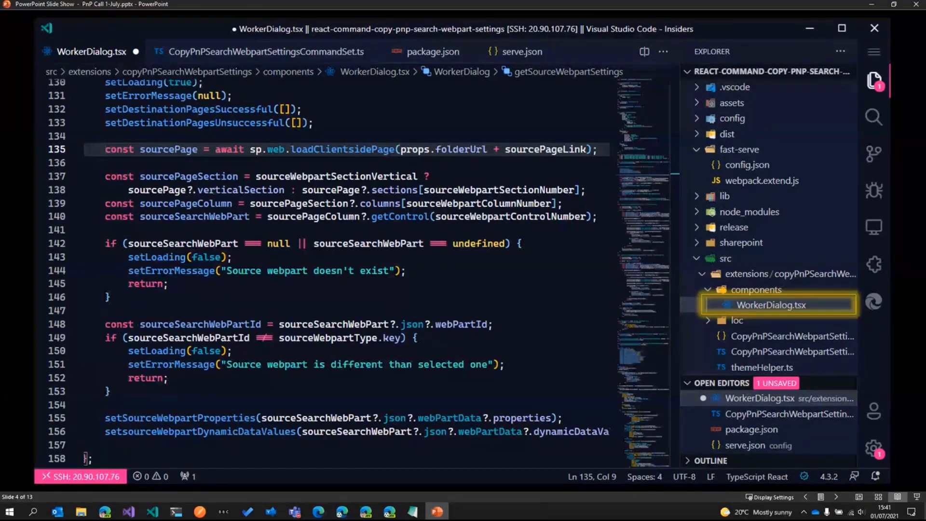
pyautogui.press('Right')
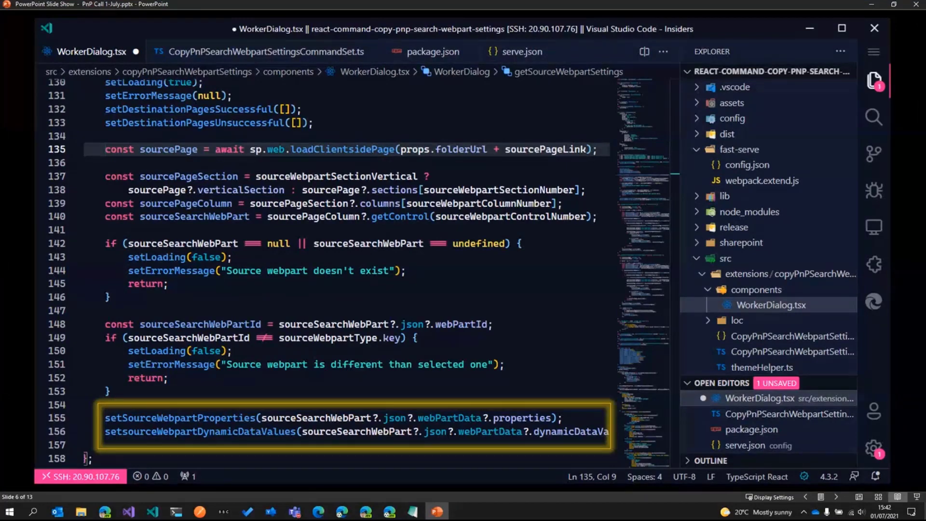
# Step: Advance two slides to slide 8, highlighting the destination page loading code on lines 167–171
pyautogui.press('Right')
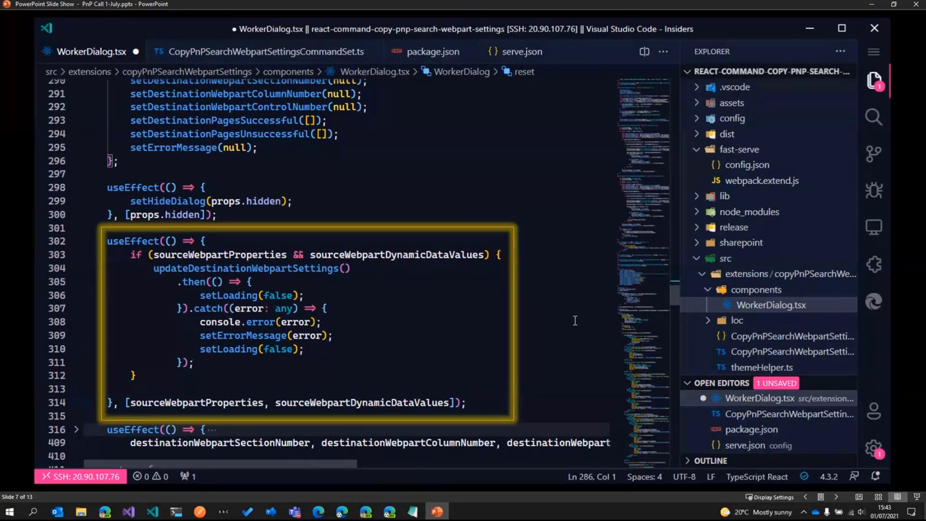
pyautogui.press('Right')
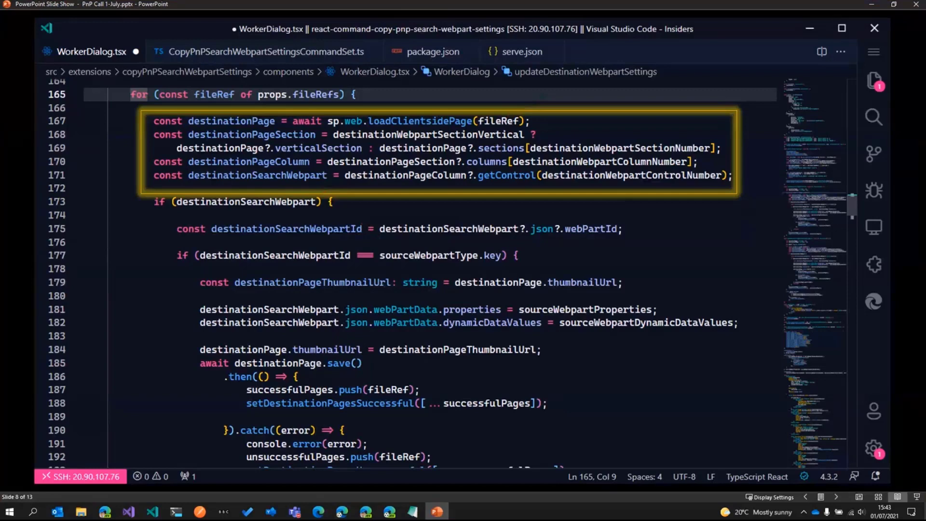
# Step: Step the code highlight to lines 181–182 and onward, then mark the thumbnailUrl line with a red pen arrow
pyautogui.press('Right')
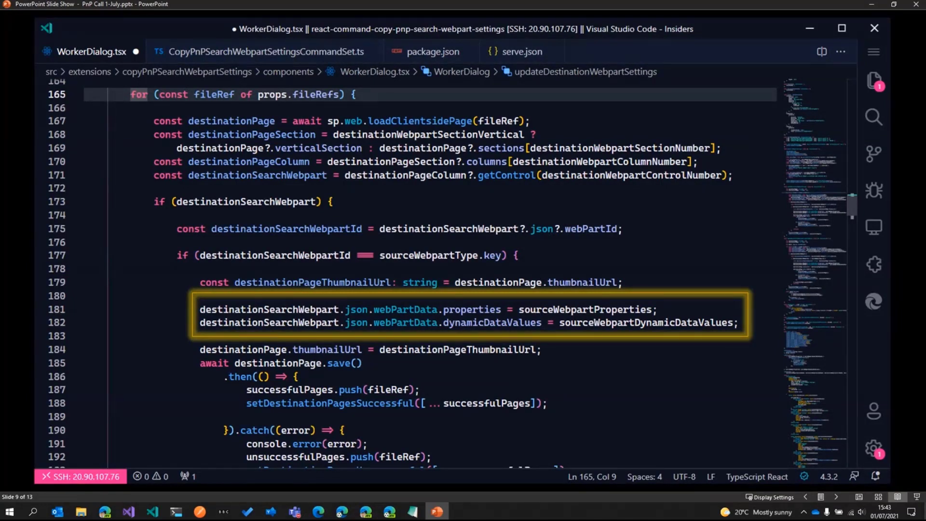
pyautogui.press('Right')
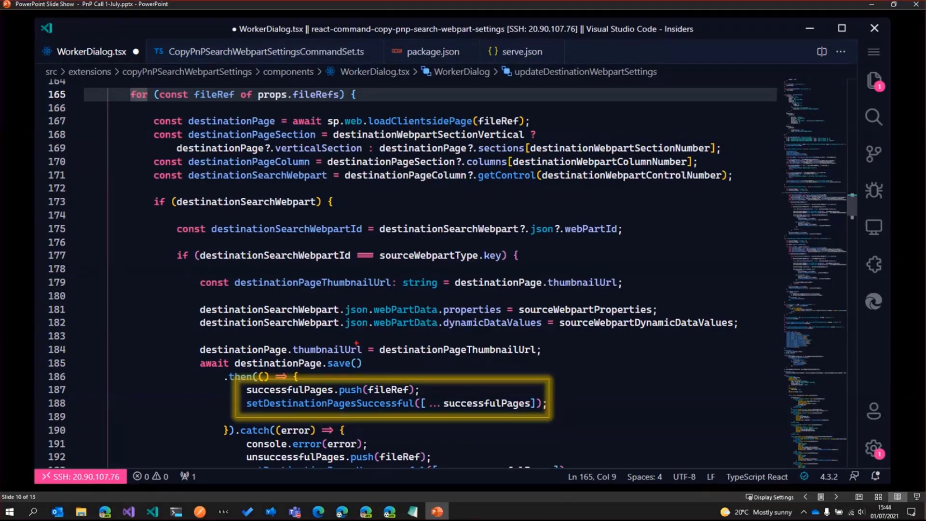
pyautogui.moveTo(349, 341); pyautogui.dragTo(375, 314)
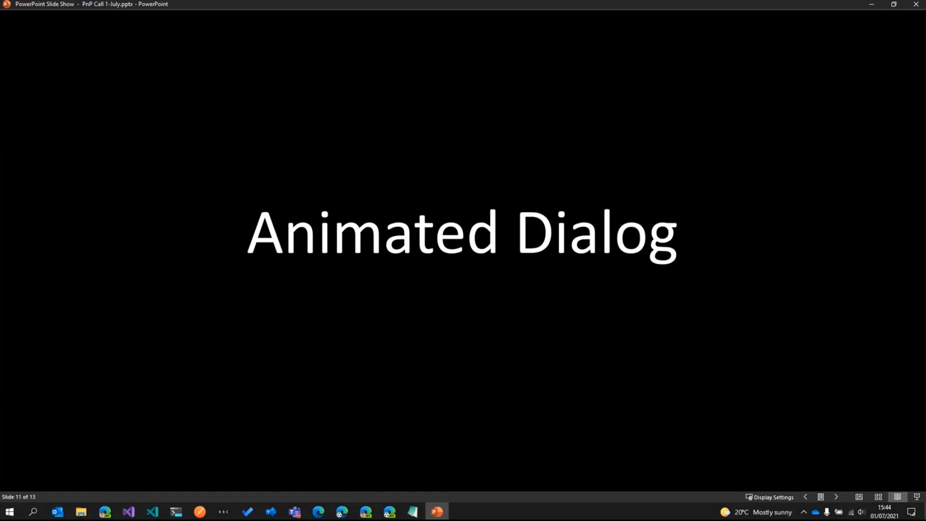
# Step: Bring up WorkerDialog.tsx in the code editor and enlarge its text for viewers
pyautogui.click(159, 513)
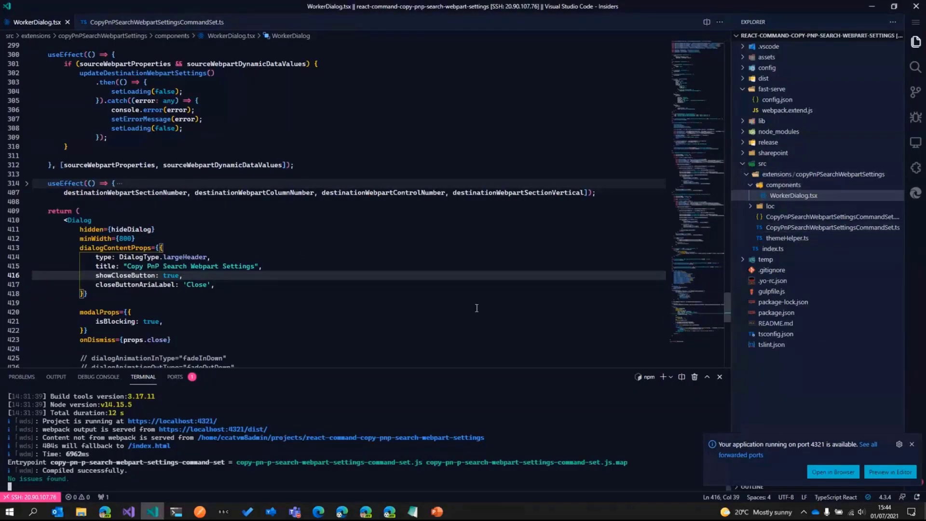
pyautogui.hotkey('ctrl', '=')
pyautogui.scroll(-4, 159, 183)
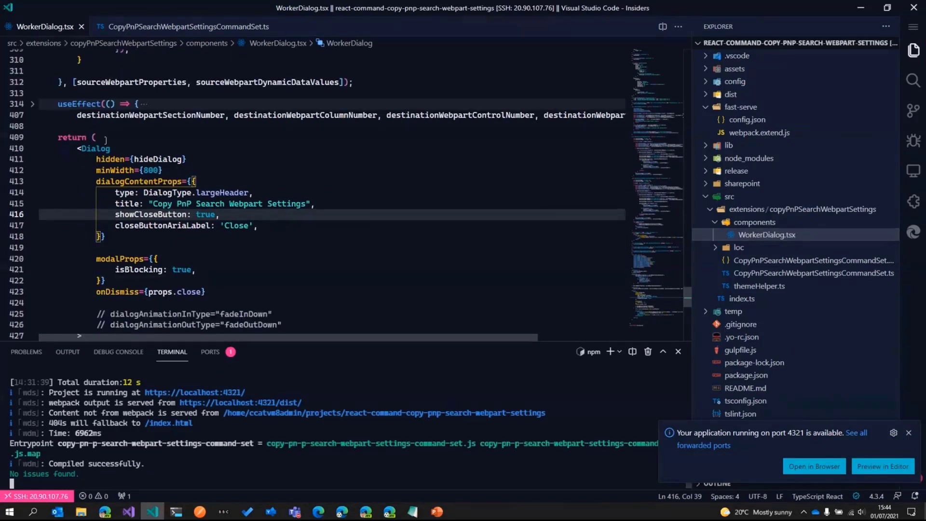
# Step: Reload Site Pages, select All-about-Warrior-Horses.aspx and All-about-Parker.aspx, and launch Copy Search Webpart Settings
pyautogui.click(348, 513)
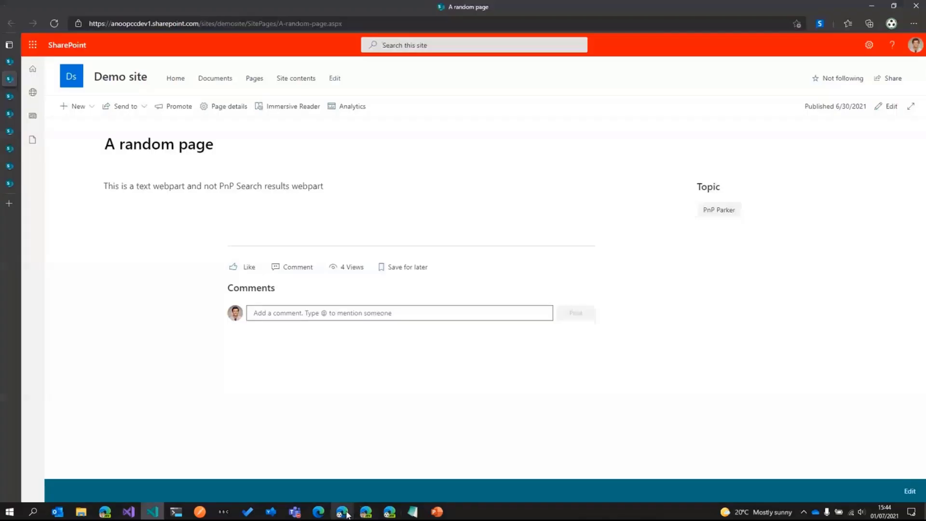
pyautogui.click(9, 61)
pyautogui.click(54, 23)
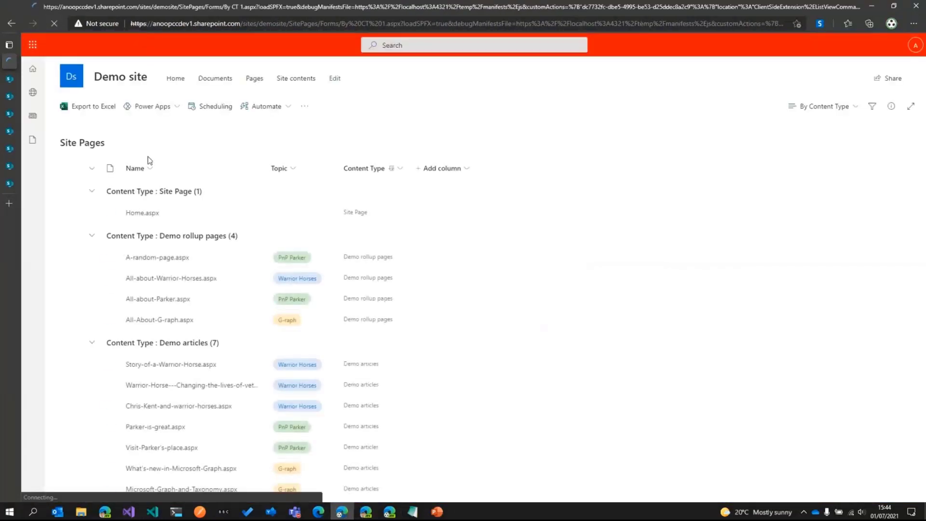
pyautogui.click(71, 278)
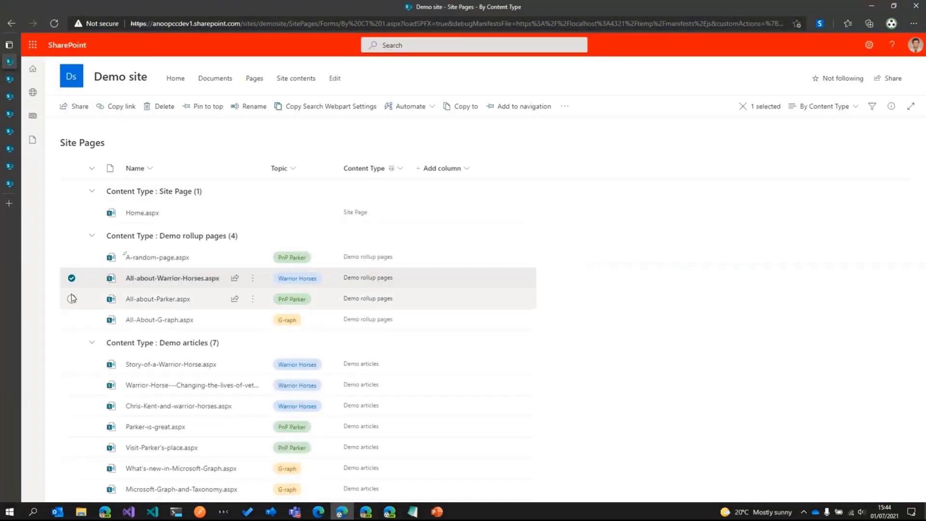
pyautogui.click(71, 299)
pyautogui.click(147, 107)
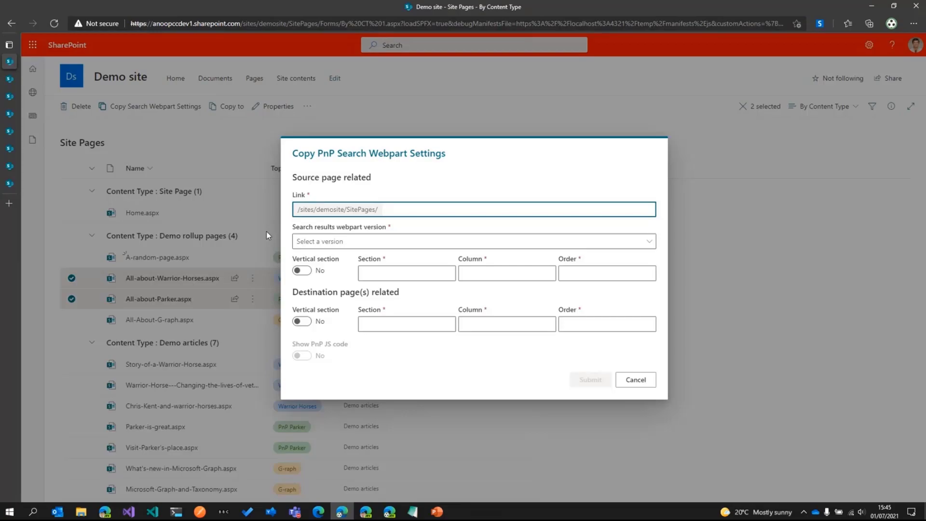
# Step: Rename the Dialog tags on lines 410 and 603 to AnimatedDialog and save WorkerDialog.tsx
pyautogui.hotkey('alt', 'Tab')
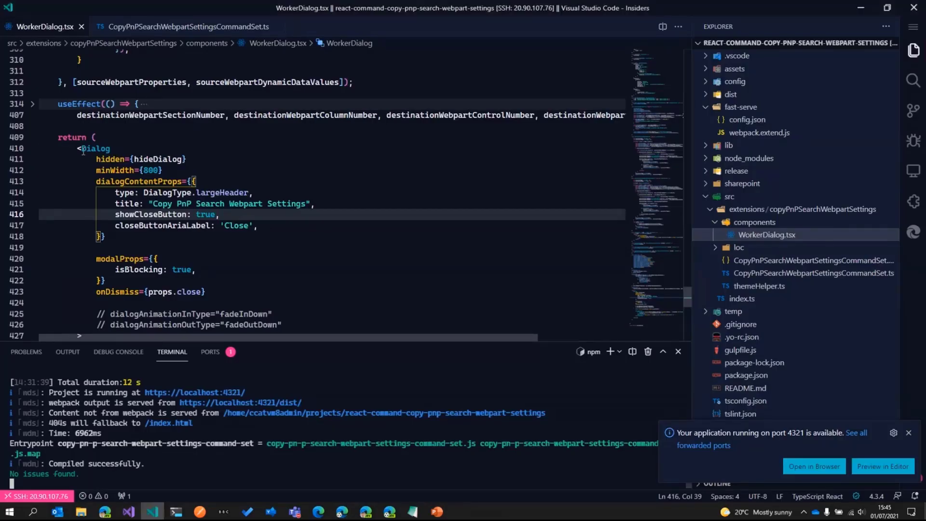
pyautogui.click(82, 149)
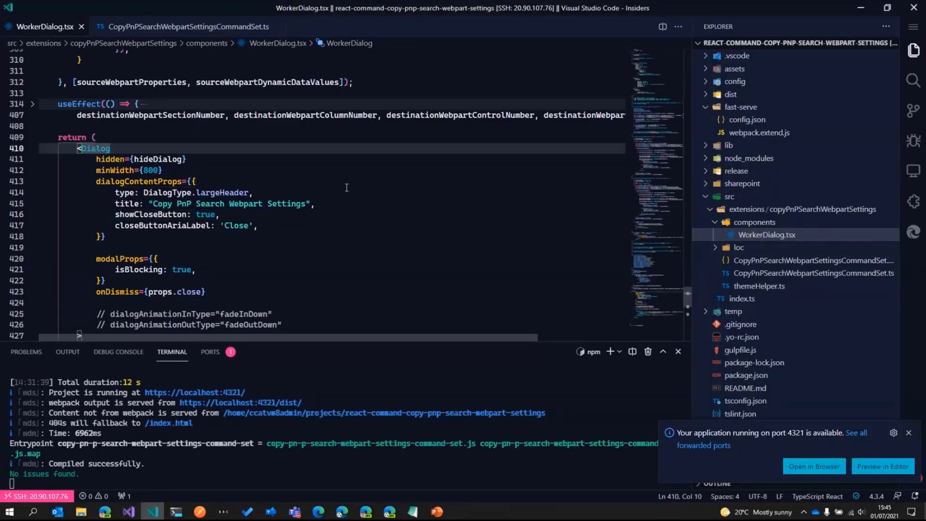
pyautogui.write('Animated')
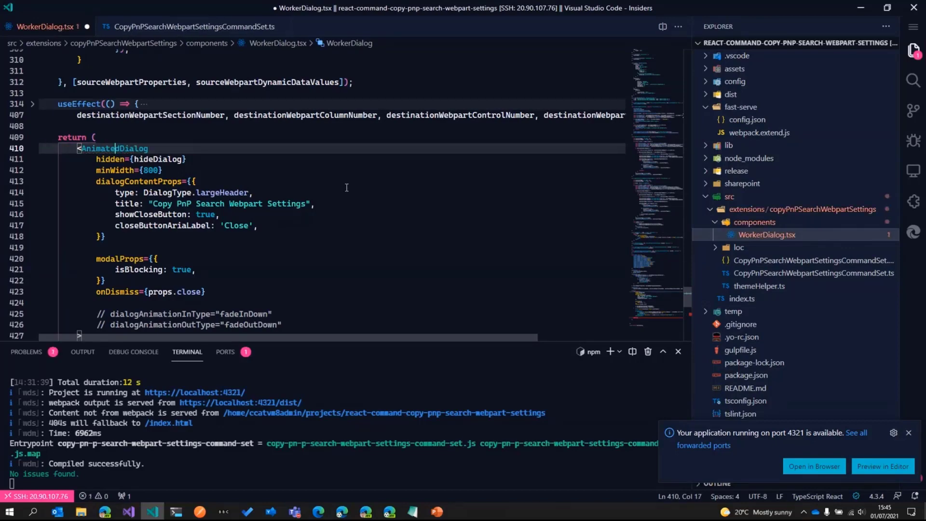
pyautogui.press('Left')
pyautogui.press('Left')
pyautogui.press('Left')
pyautogui.press('Left')
pyautogui.press('Left')
pyautogui.press('Left')
pyautogui.press('Left')
pyautogui.press('Left')
pyautogui.hotkey('ctrl', 'shift', 'Right')
pyautogui.hotkey('ctrl', 'c')
pyautogui.scroll(-4, 141, 278)
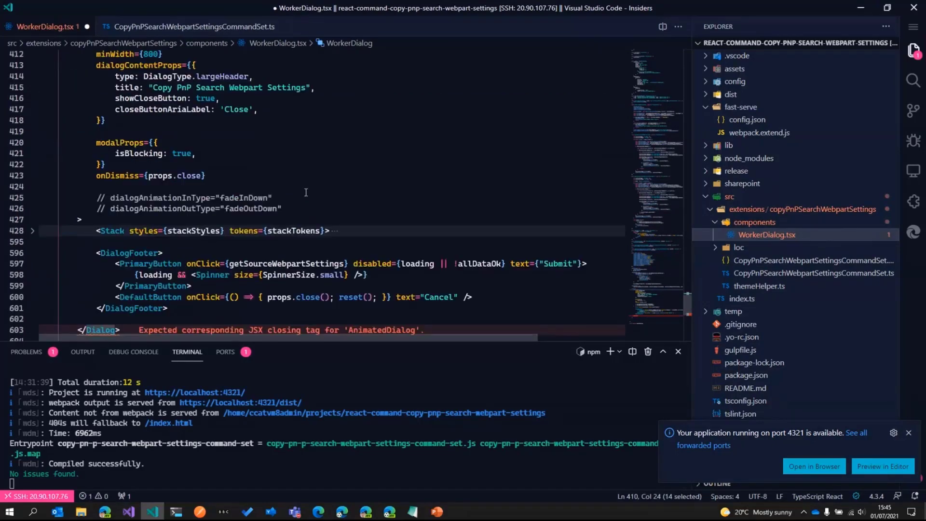
pyautogui.click(134, 327)
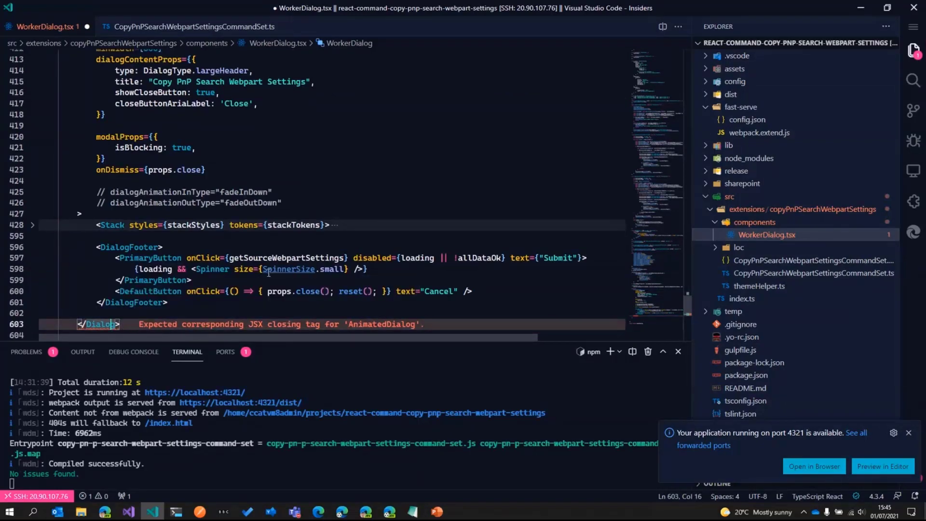
pyautogui.doubleClick(101, 324)
pyautogui.hotkey('ctrl', 'v')
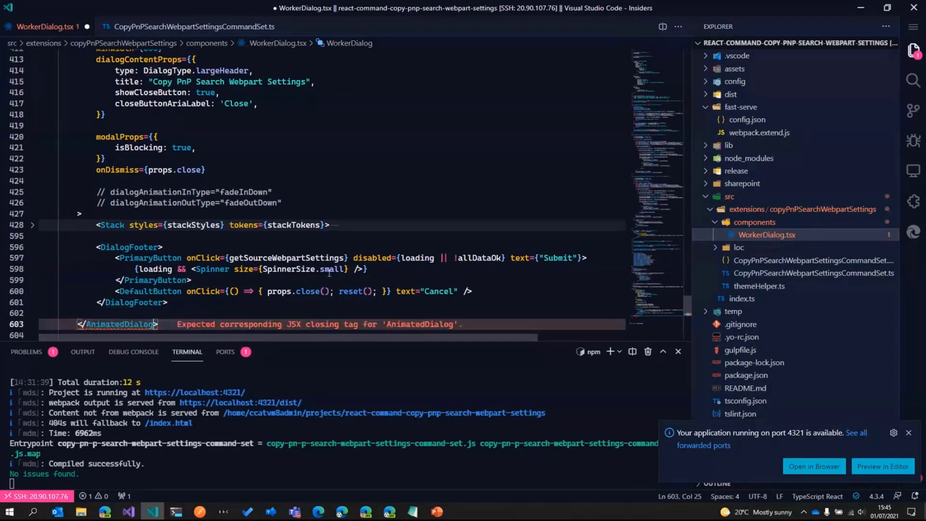
pyautogui.hotkey('ctrl', 's')
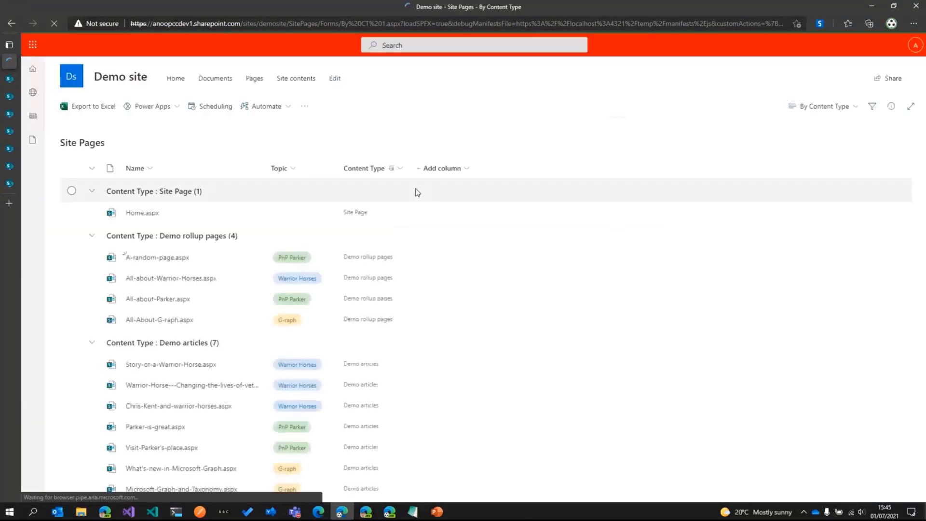
# Step: Select the Warrior-Horses and Parker pages, open the Copy PnP Search Webpart Settings dialog, then cancel it
pyautogui.click(73, 279)
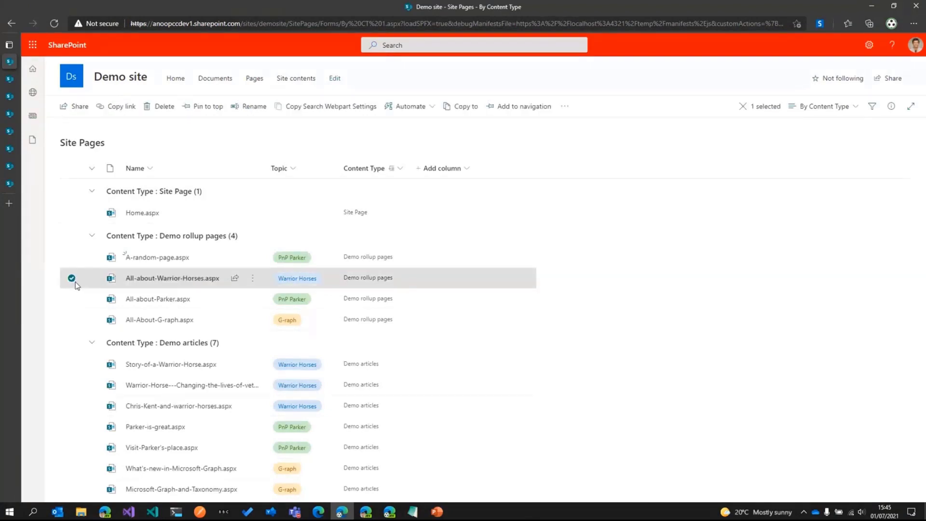
pyautogui.click(72, 299)
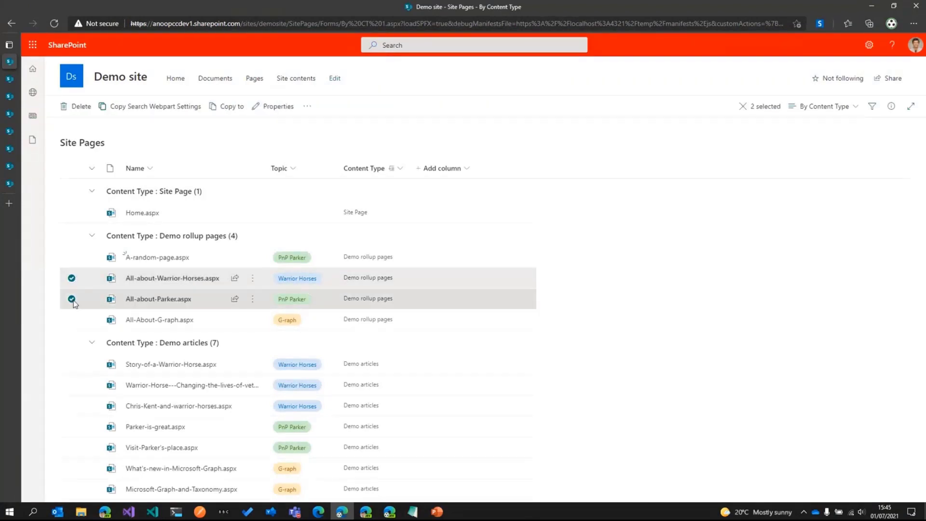
pyautogui.click(160, 107)
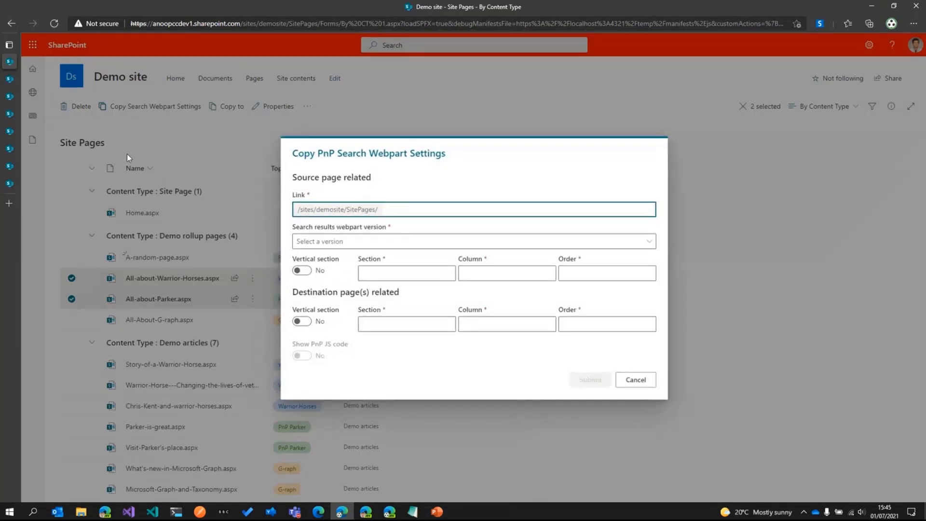
pyautogui.click(636, 380)
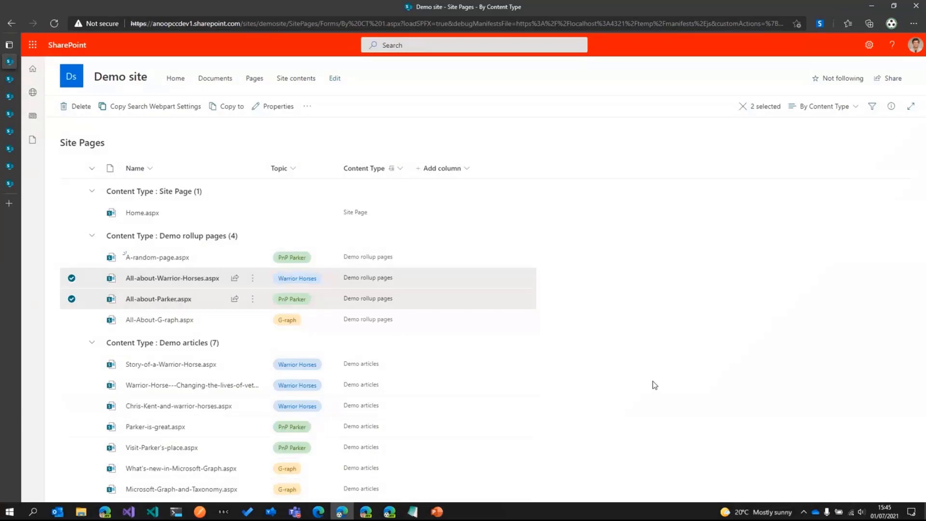
# Step: Uncomment the dialogAnimationInType and dialogAnimationOutType lines and save WorkerDialog.tsx
pyautogui.hotkey('alt', 'Tab')
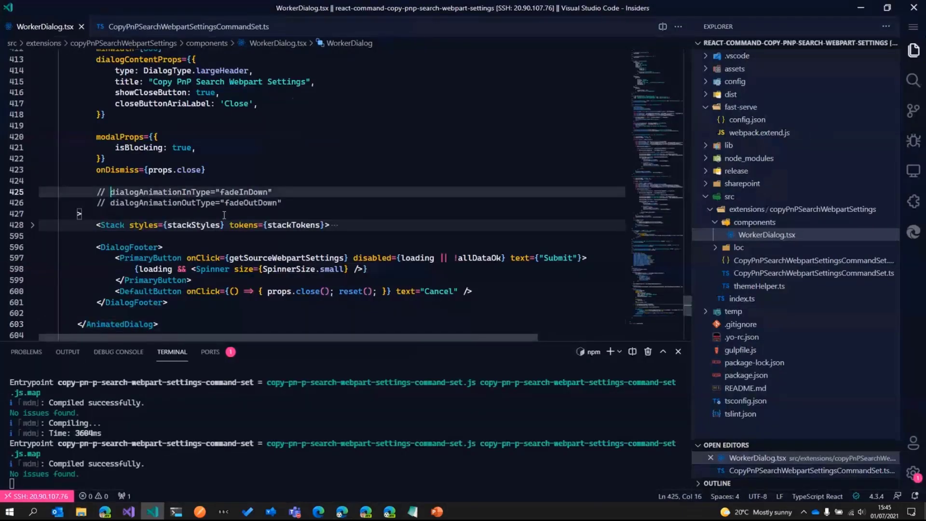
pyautogui.press('BackSpace')
pyautogui.press('BackSpace')
pyautogui.press('BackSpace')
pyautogui.press('Down')
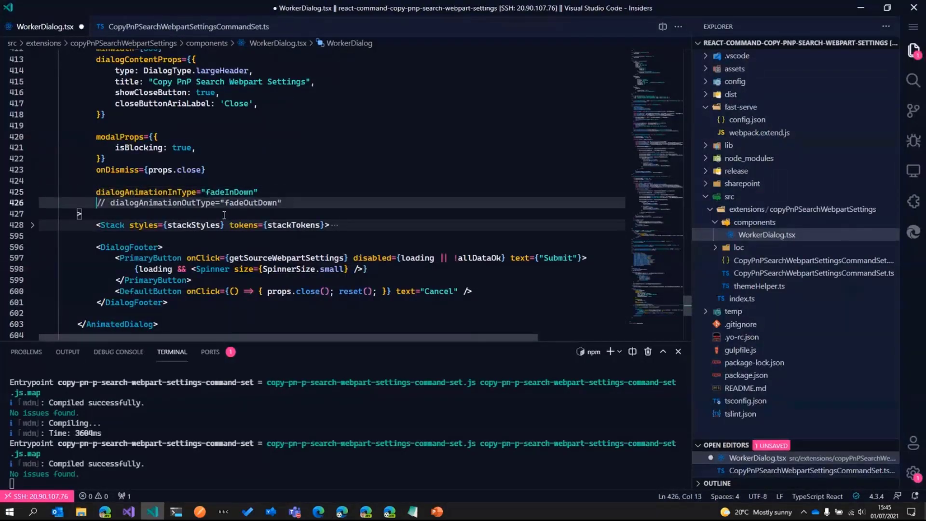
pyautogui.press('Delete')
pyautogui.press('Delete')
pyautogui.press('Delete')
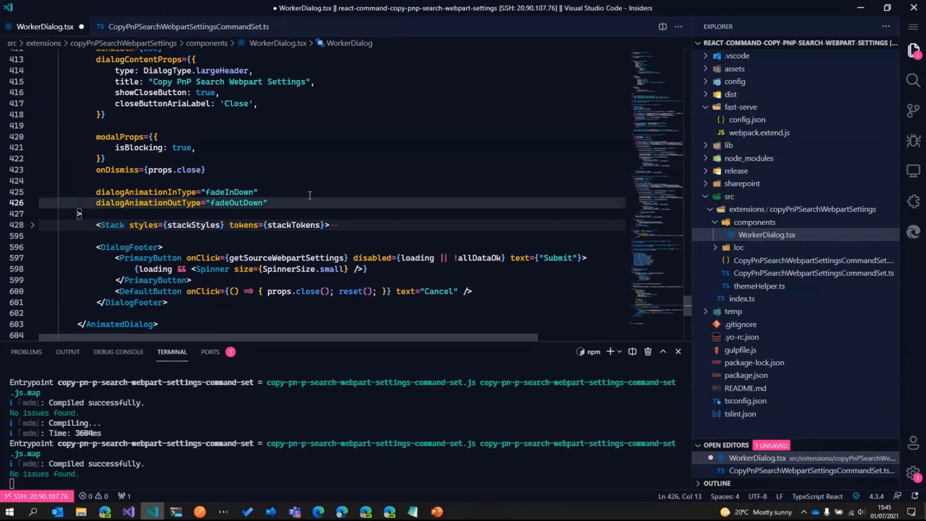
pyautogui.hotkey('ctrl', 's')
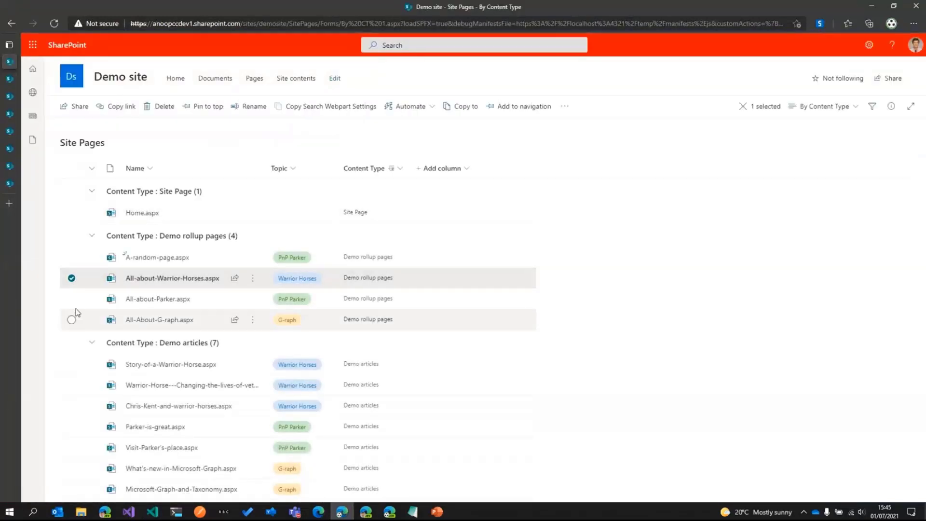
# Step: Open and cancel the dialog on the Warrior-Horses and Parker pages to watch it animate, then return to the slides
pyautogui.click(72, 301)
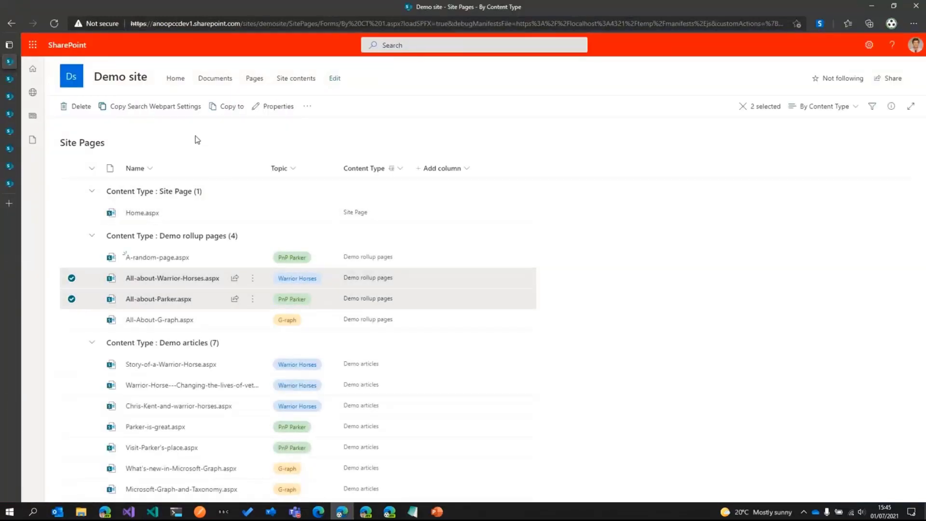
pyautogui.click(169, 108)
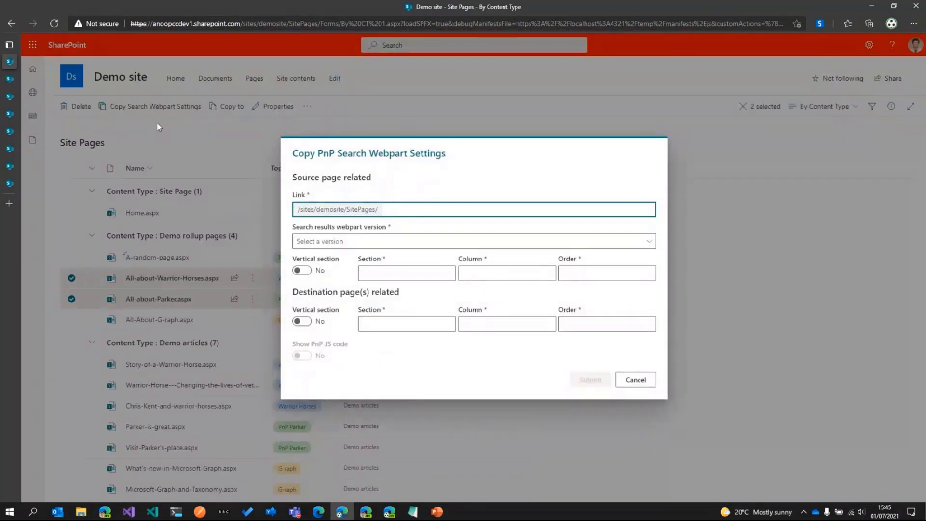
pyautogui.click(629, 381)
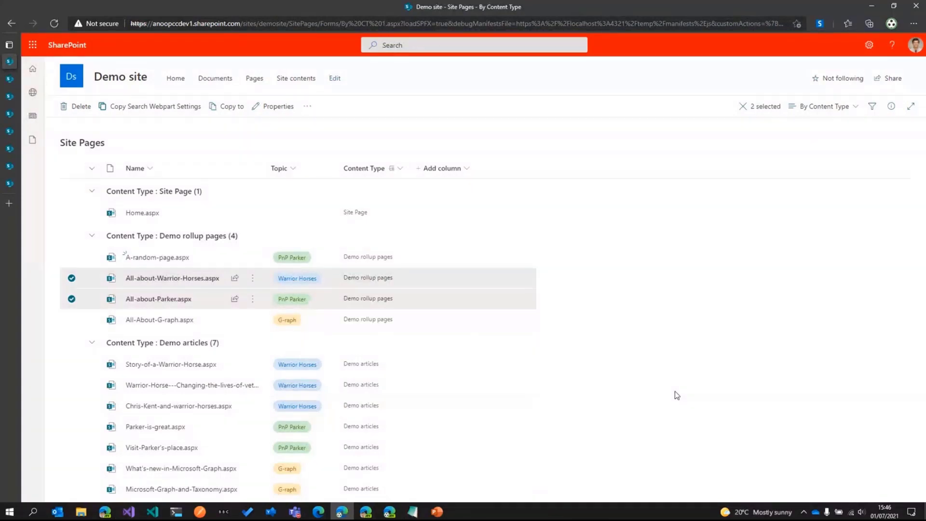
pyautogui.hotkey('alt', 'Tab')
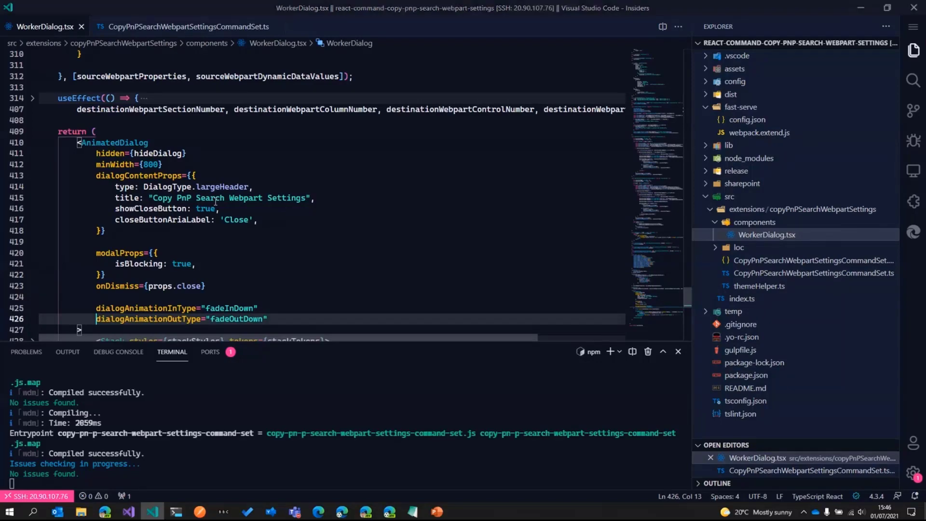
pyautogui.hotkey('alt', 'Tab')
# Step: Advance from the Improvements slide to the final Resources slide listing three reference links
pyautogui.click(214, 201)
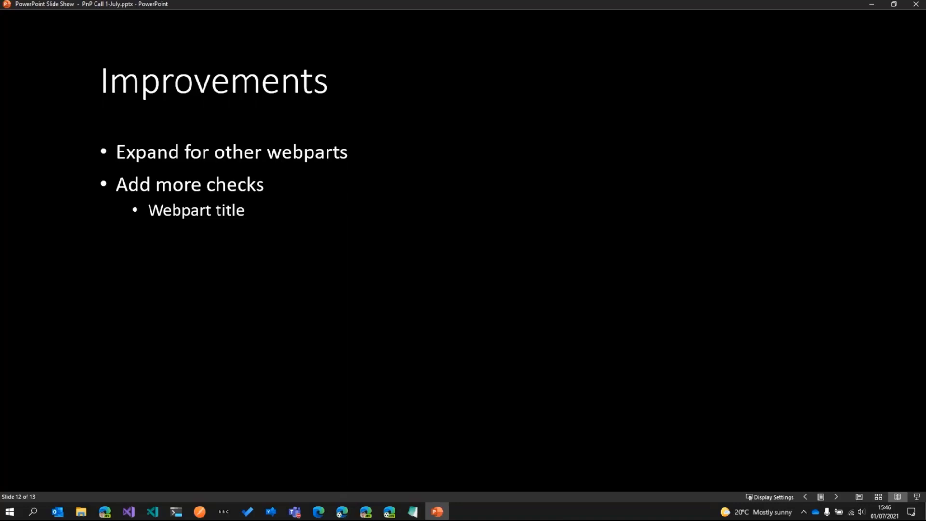
pyautogui.press('Right')
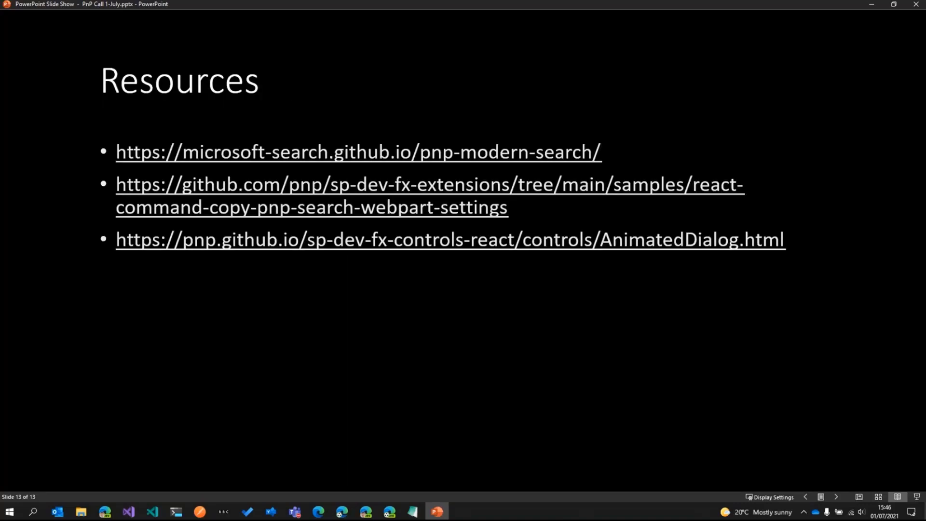